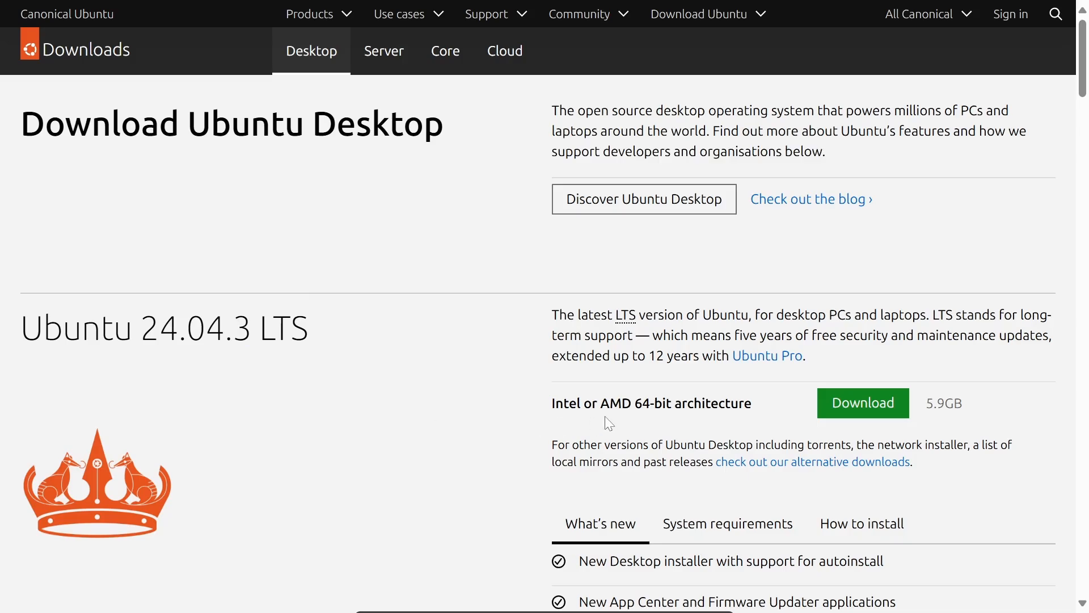
Start downloading the Ubuntu 24.04.3 desktop image
left_click(870, 421)
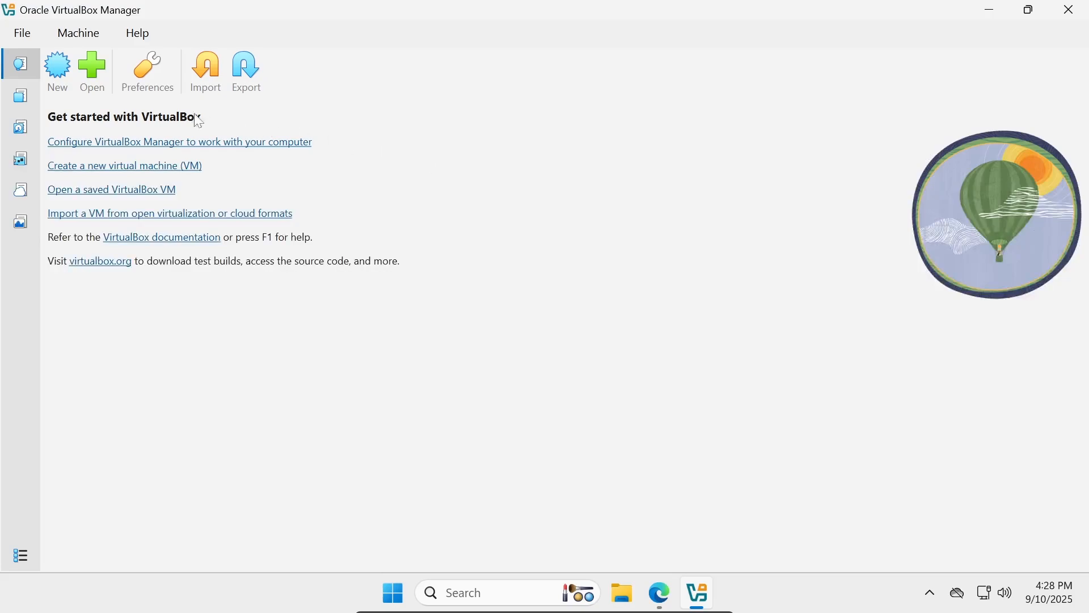
Create a new VM named SOC201-ubuntu and check its VirtualBox VMs folder path
left_click(58, 86)
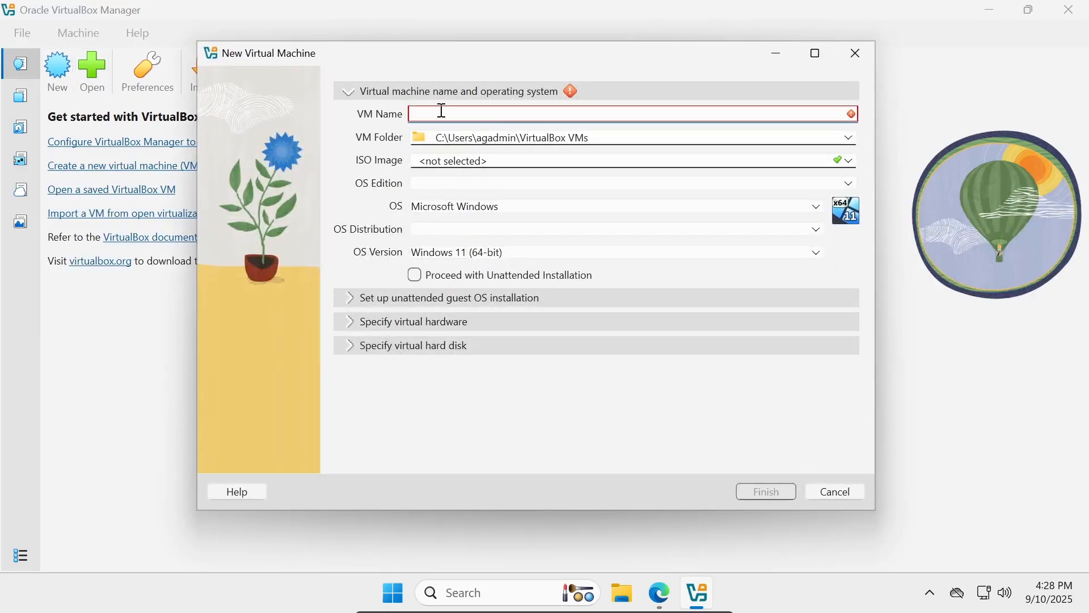
type("SOC2")
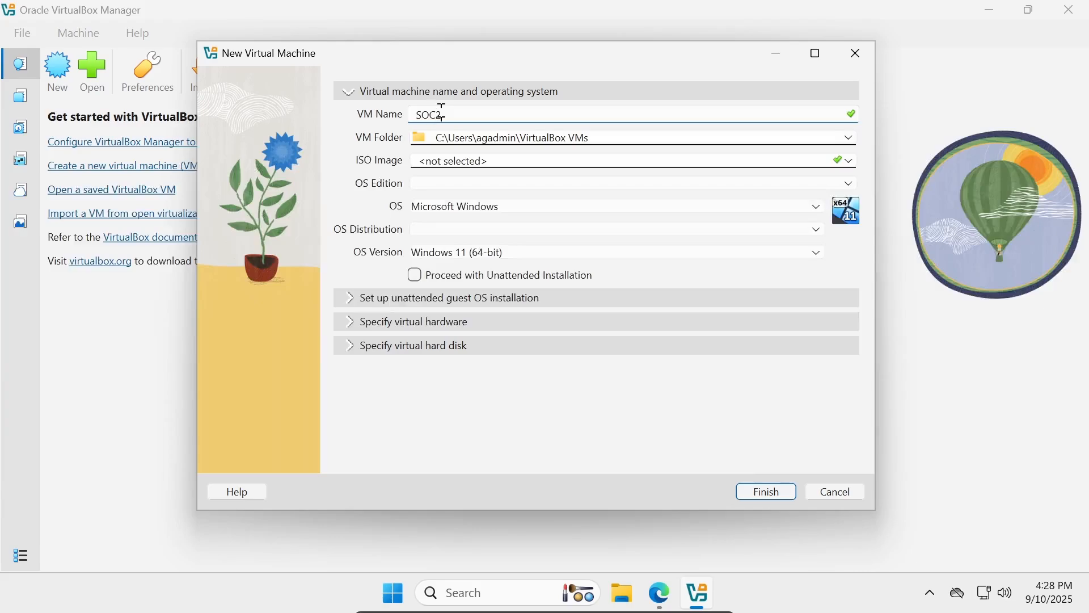
type("01-ubuntu")
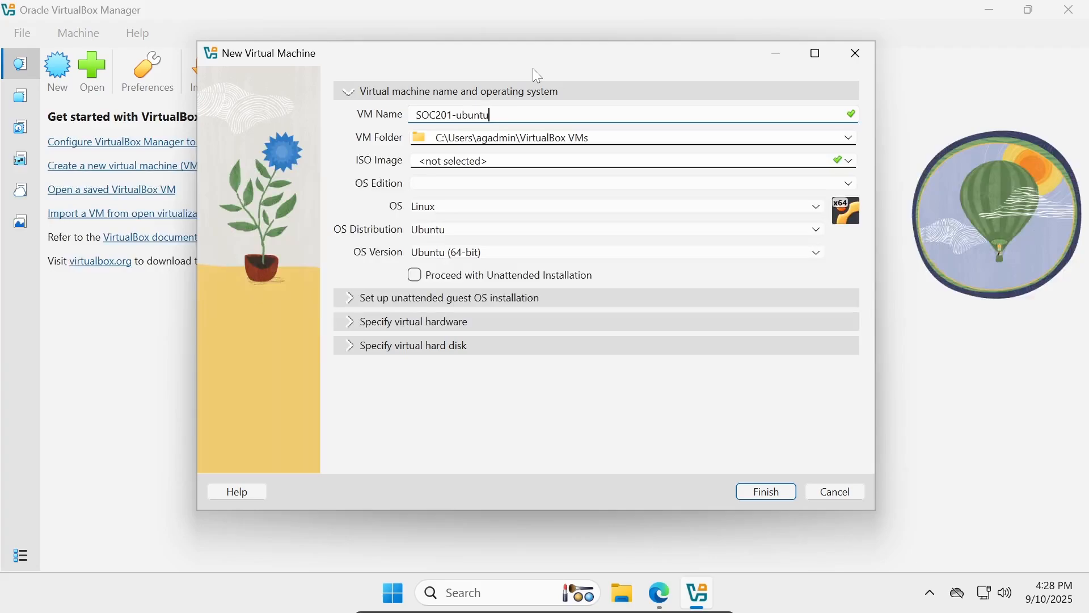
left_click(577, 142)
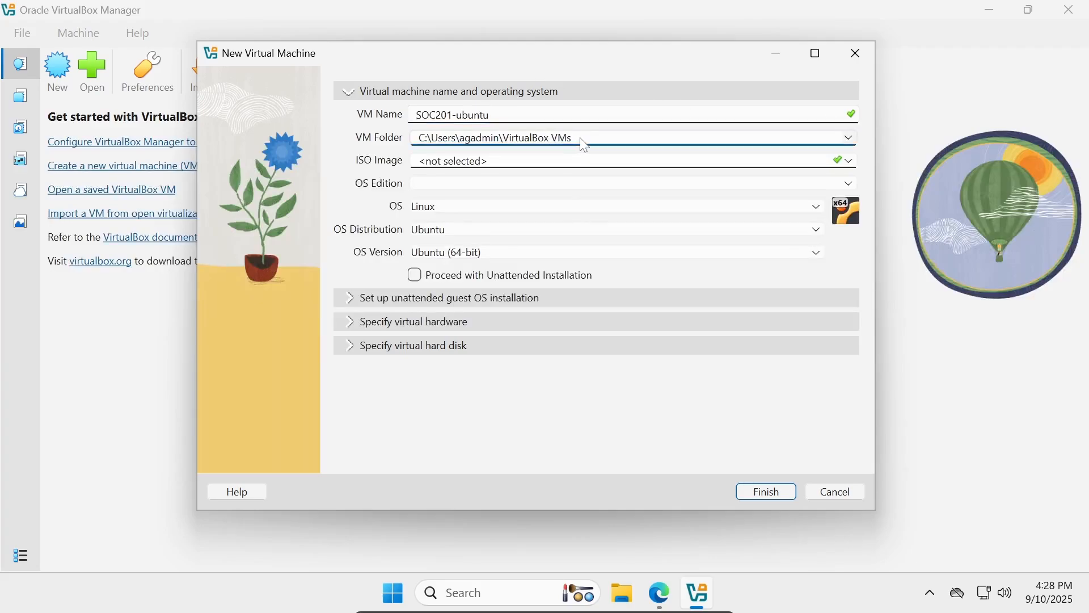
left_click_drag(577, 141, 268, 158)
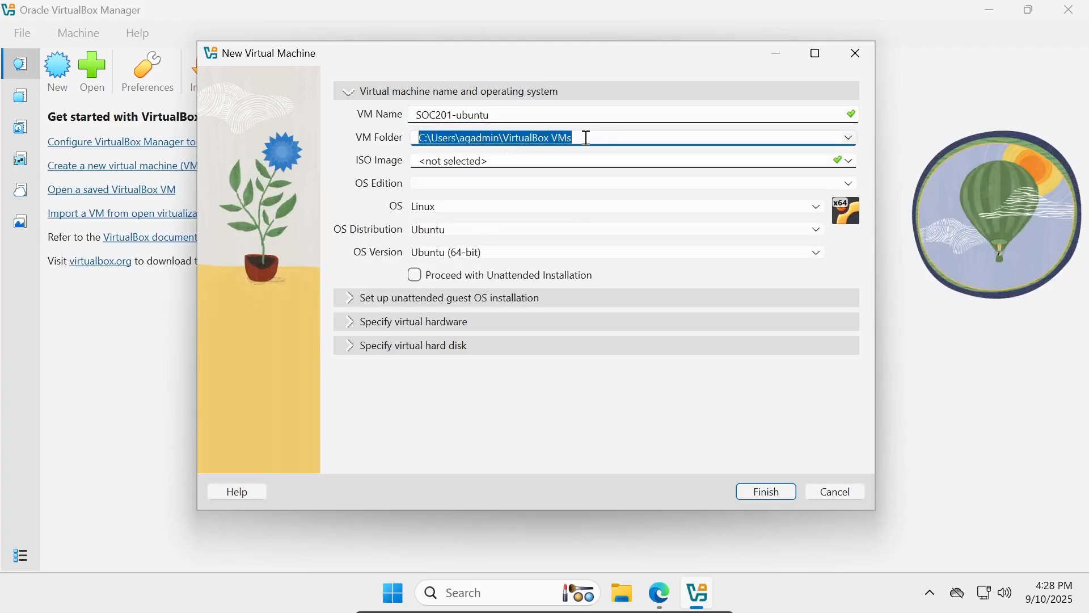
left_click(566, 138)
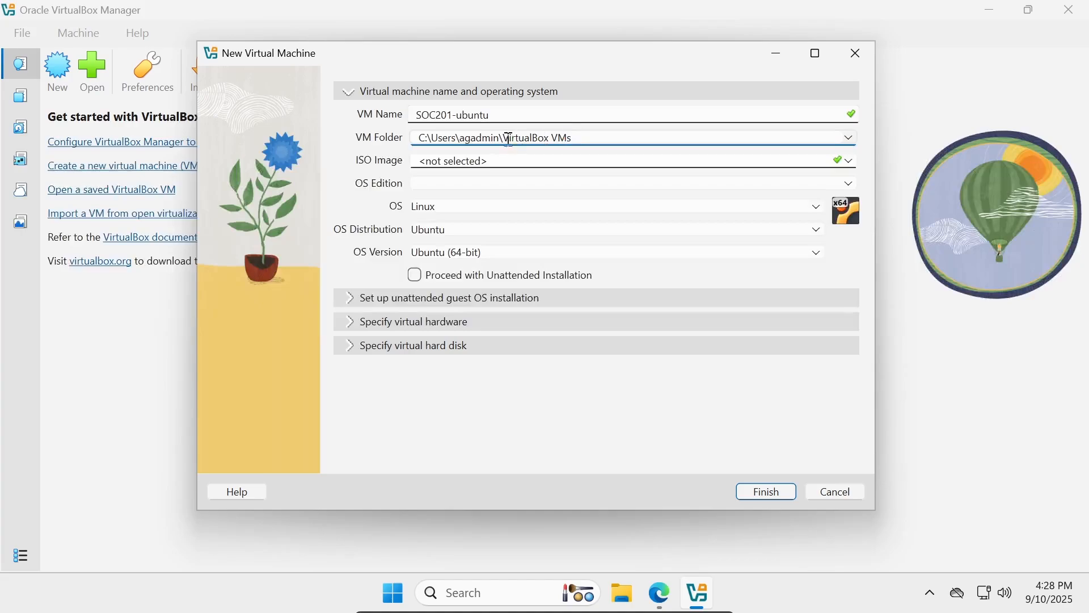
left_click_drag(503, 138, 570, 139)
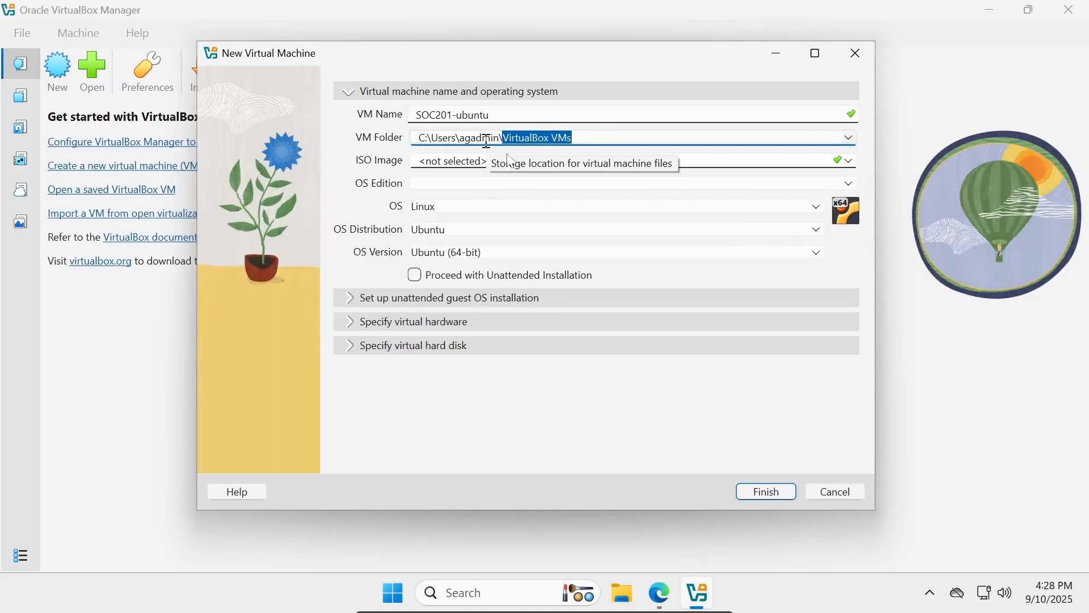
left_click(464, 162)
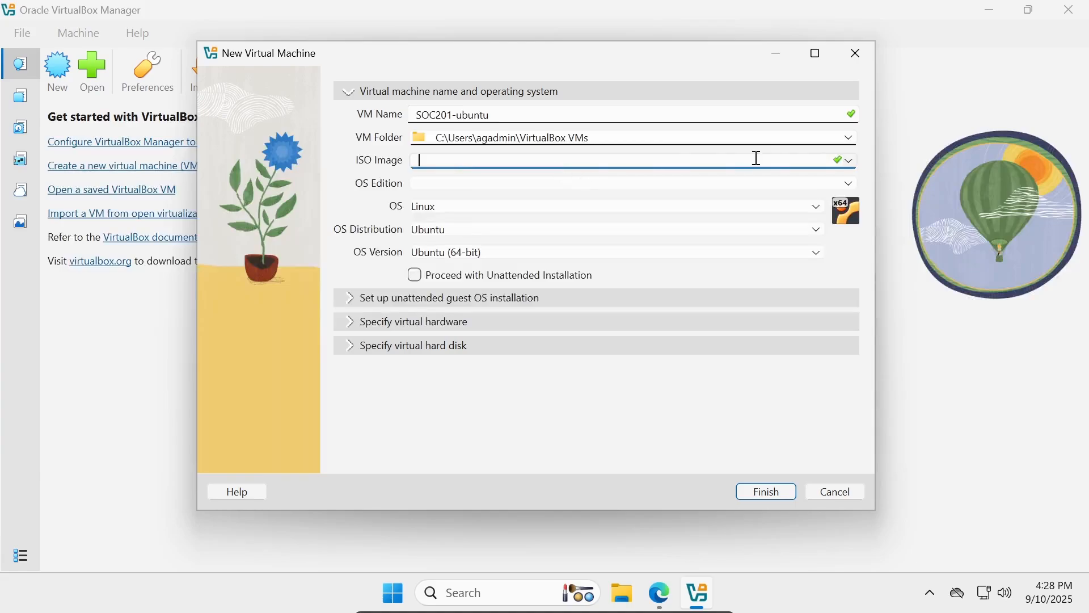
Attach ubuntu-24.04.3-desktop-amd64.iso from Downloads and untick Proceed with Unattended Installation
left_click(850, 163)
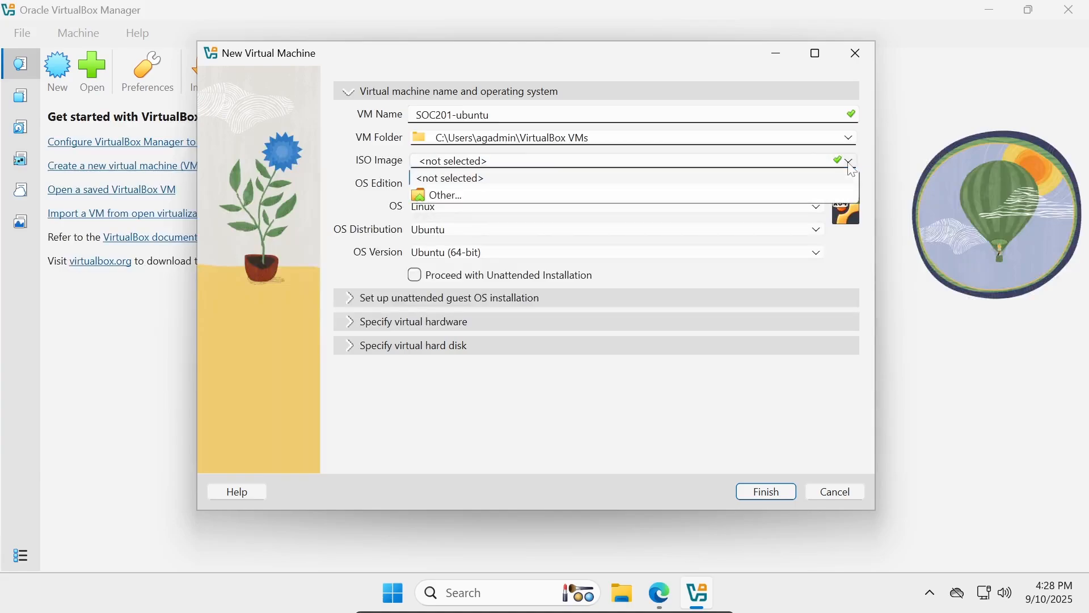
left_click(771, 194)
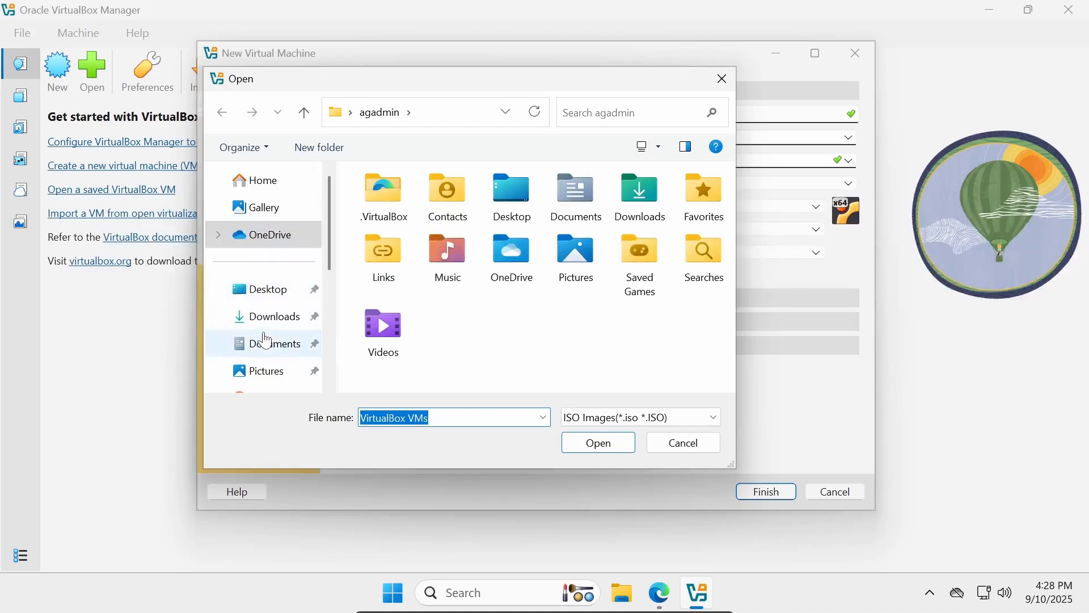
left_click(267, 318)
left_click(428, 233)
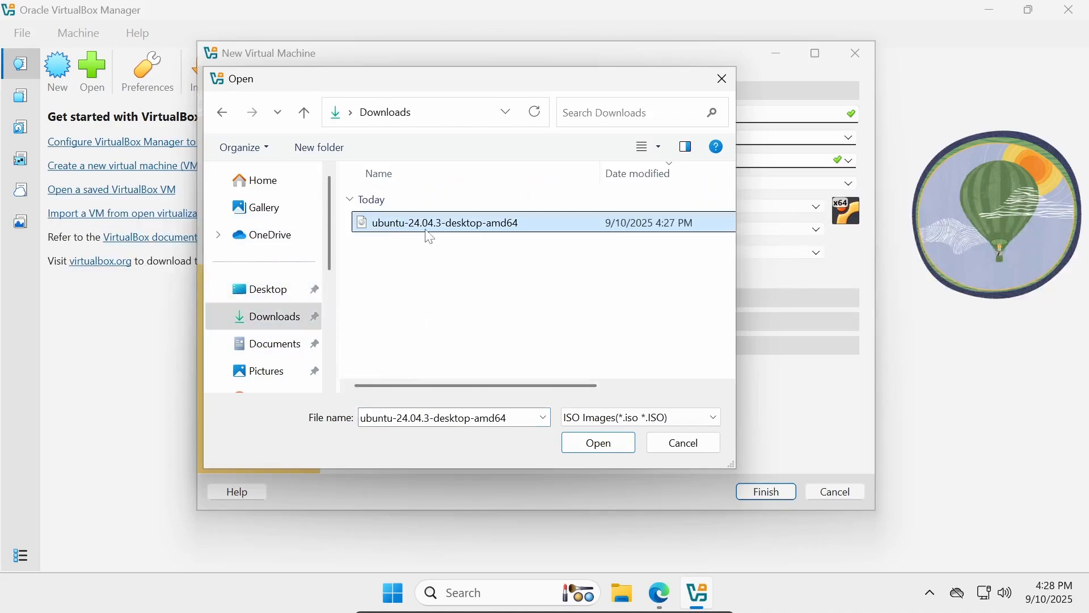
left_click(597, 441)
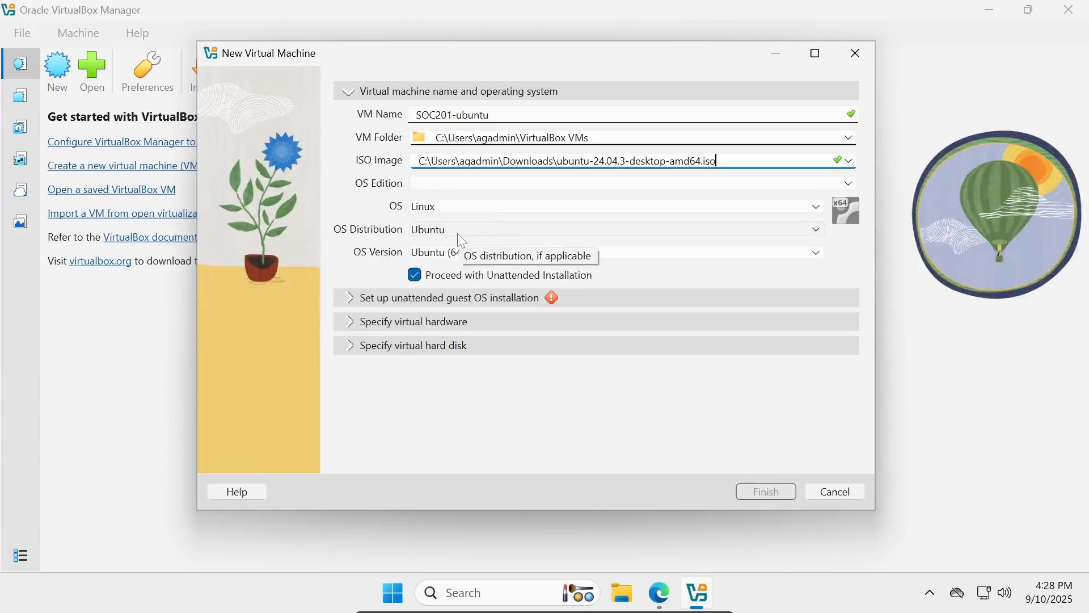
left_click(419, 280)
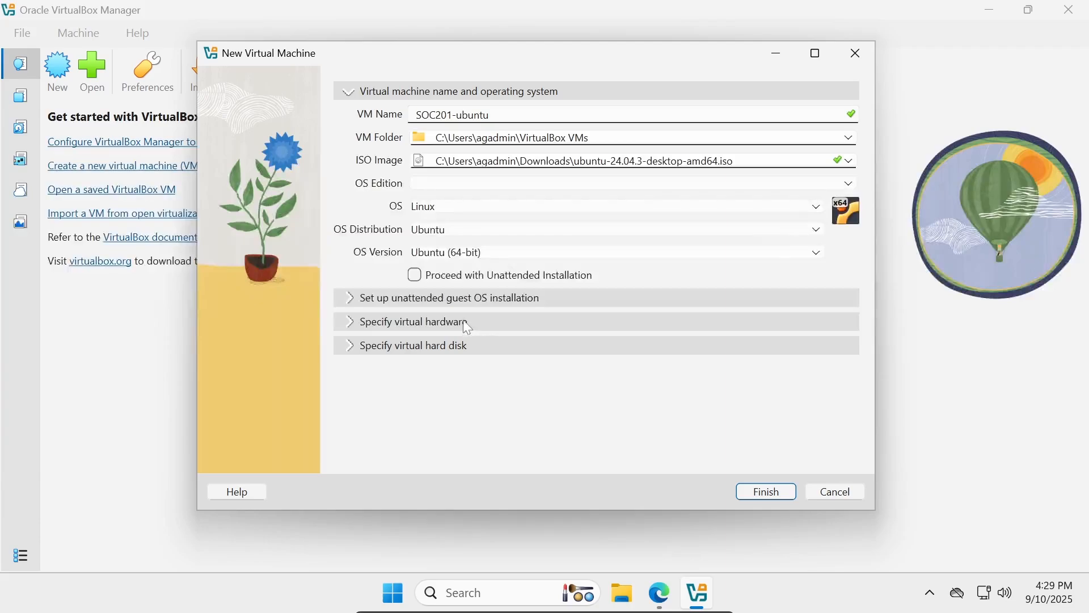
Set the hardware sliders to 5556 MB base memory and 3 CPUs
left_click(353, 324)
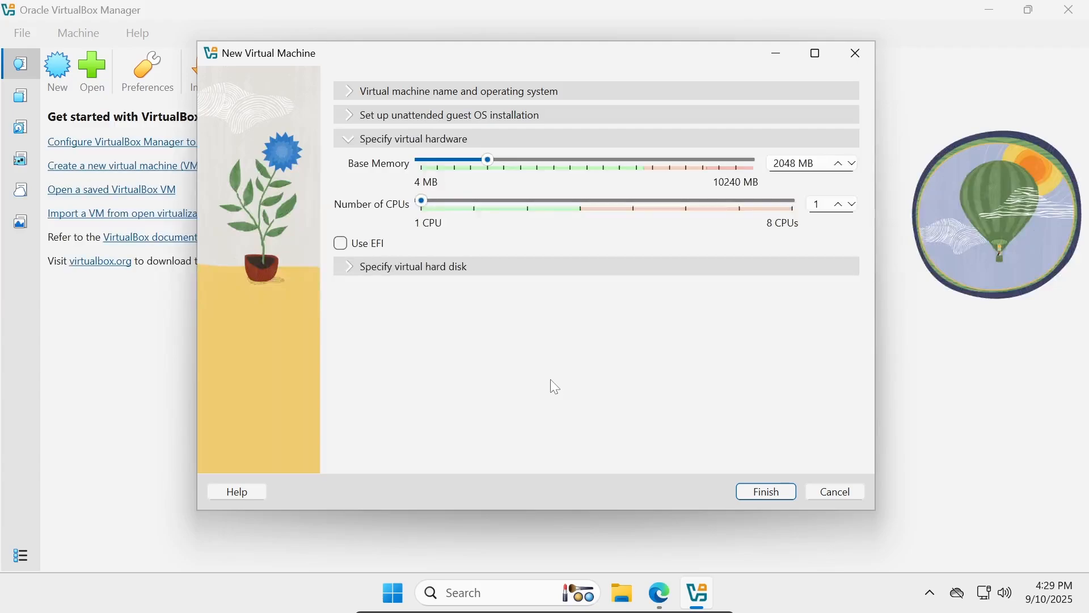
left_click_drag(492, 164, 546, 165)
left_click_drag(548, 161, 561, 161)
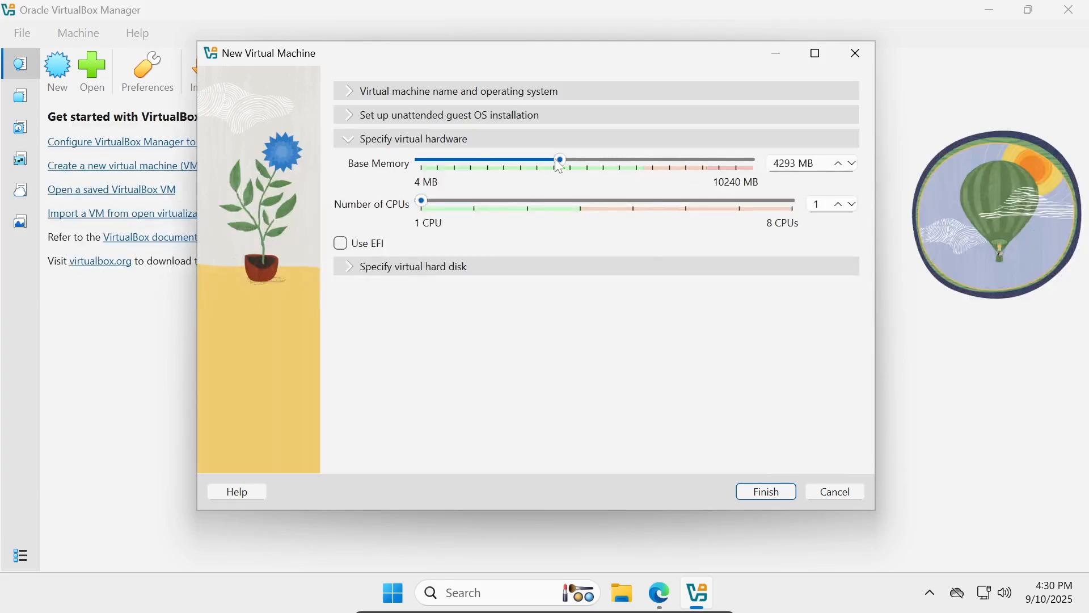
left_click_drag(562, 161, 675, 166)
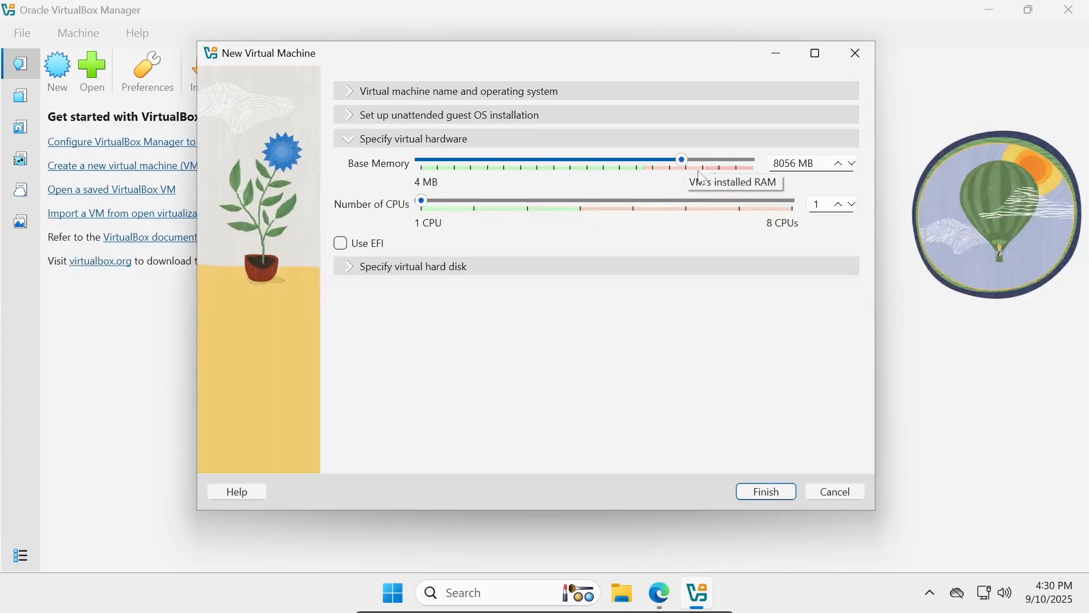
left_click_drag(685, 171, 605, 170)
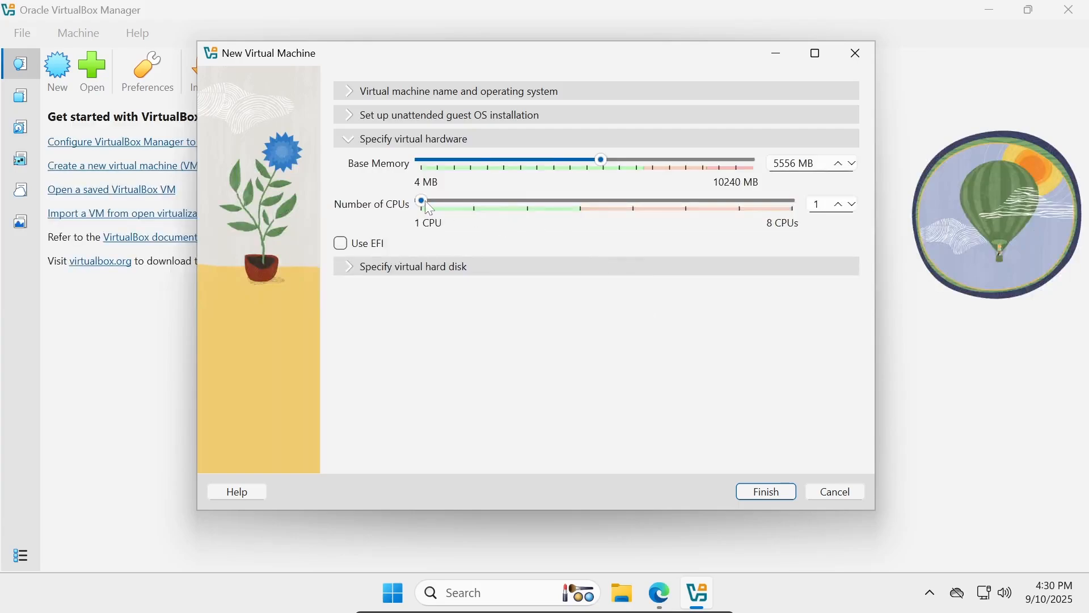
left_click_drag(424, 200, 520, 207)
Size the SOC201-ubuntu.vdi disk at about 50 GB, leaving Pre-allocate Full Size unchecked
left_click(396, 266)
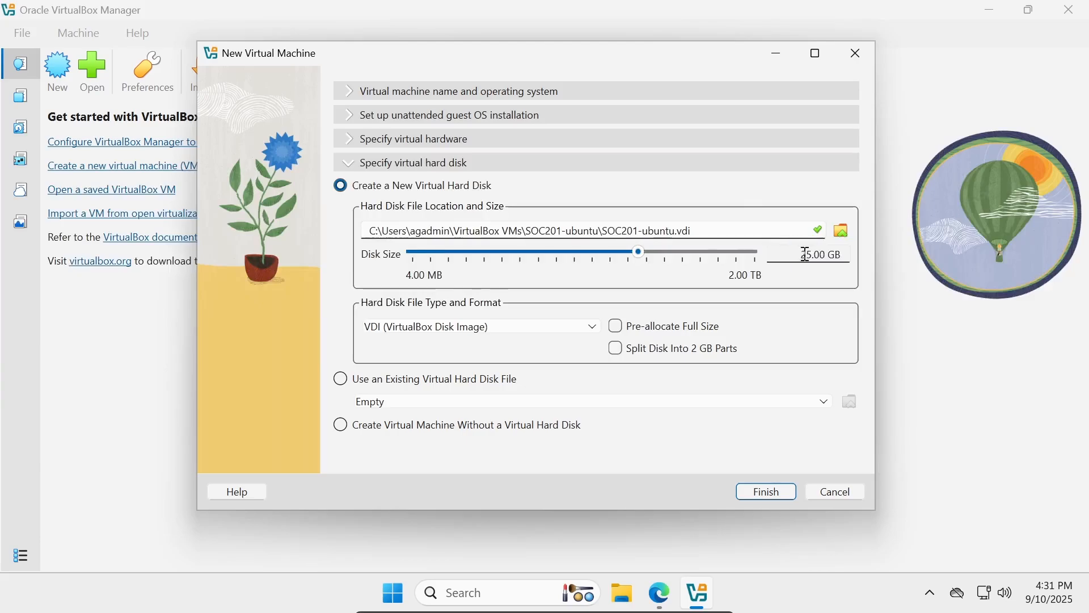
mouse_move(640, 253)
left_mouse_down()
mouse_move(668, 257)
mouse_move(658, 256)
left_mouse_up()
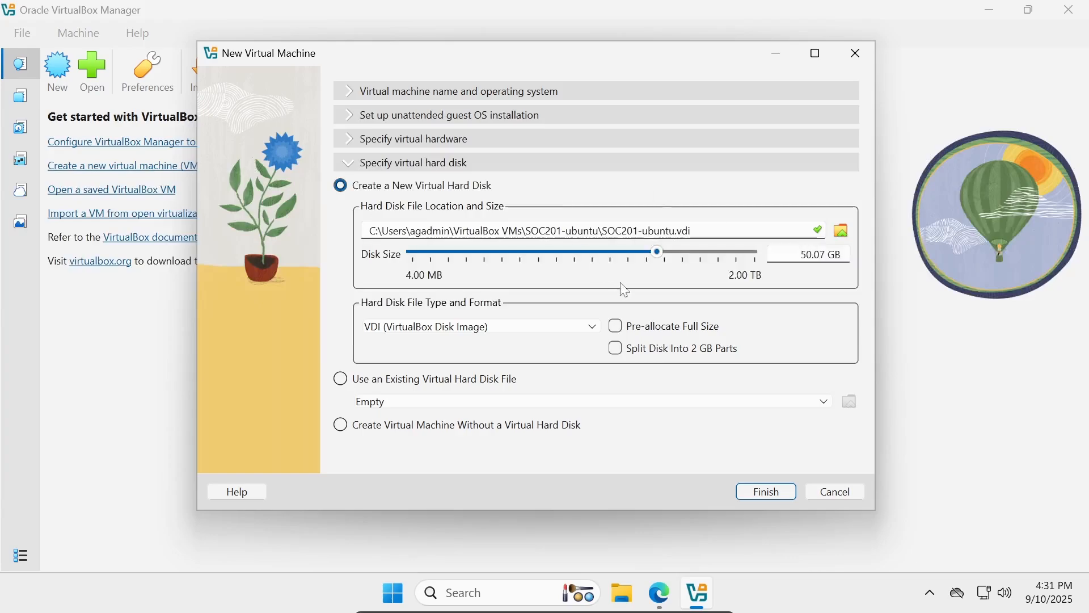
left_click(634, 330)
left_click(617, 329)
Finish creating SOC201-ubuntu and start it up to the GRUB boot menu
left_click(780, 491)
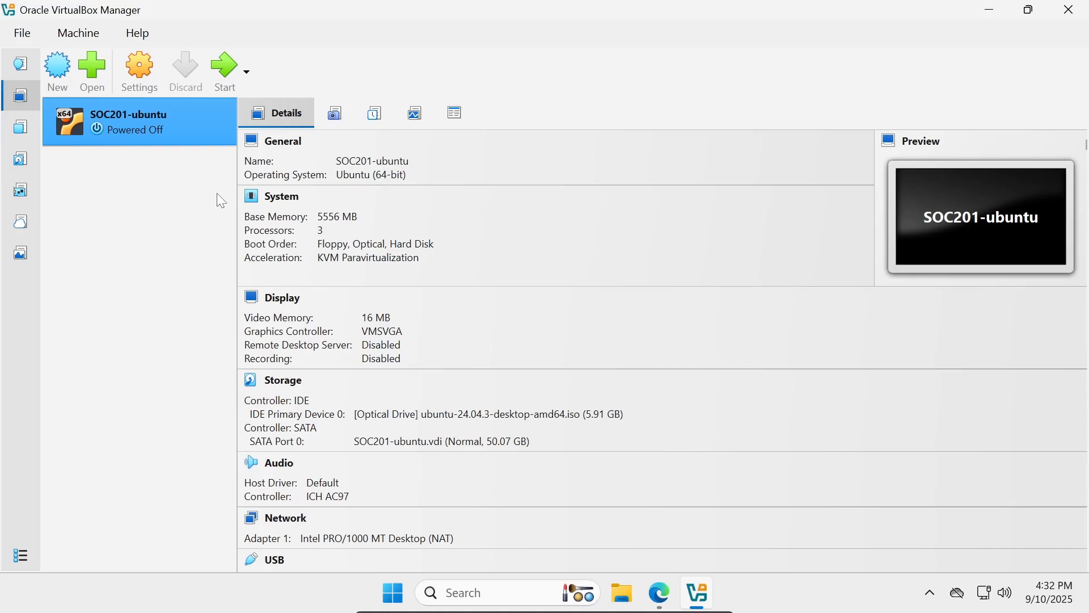
left_click(228, 82)
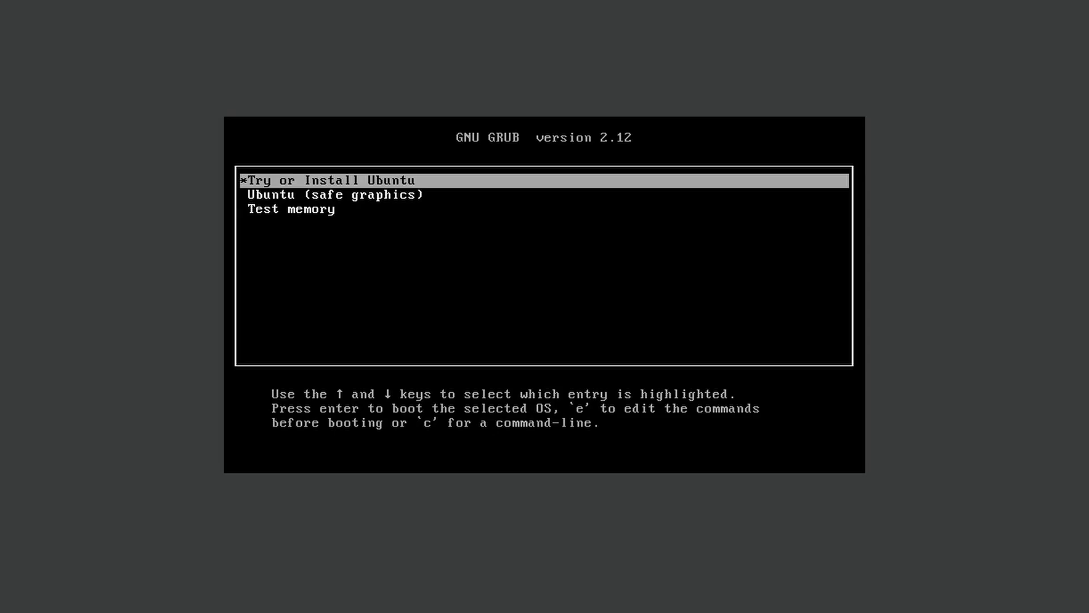
Highlight Try or Install Ubuntu in the GRUB menu and boot it
key("Down")
key("Up")
key("Down")
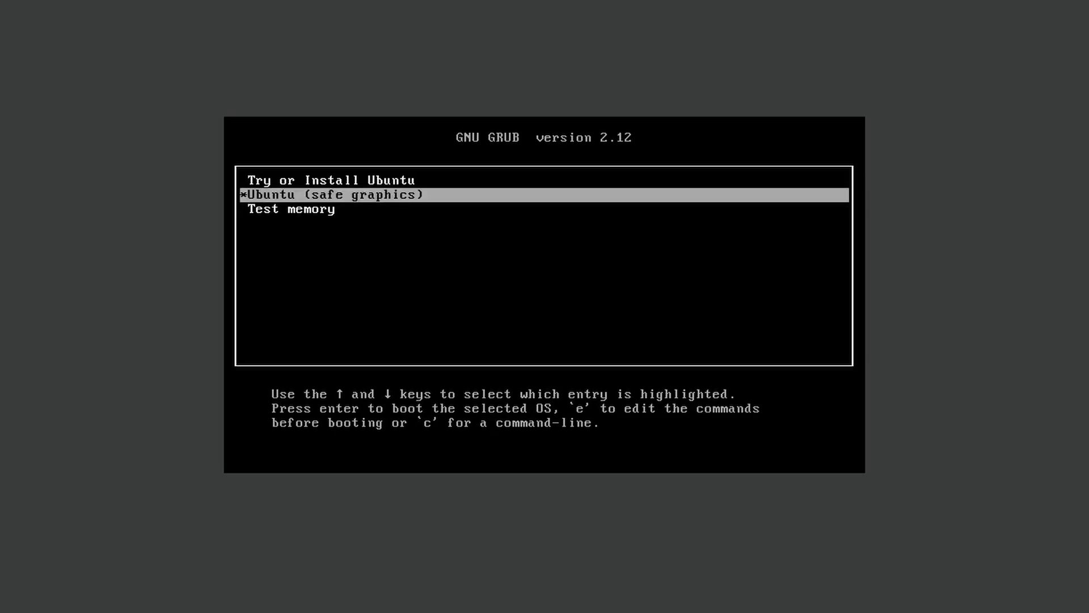
key("Up")
key("Down")
key("Up")
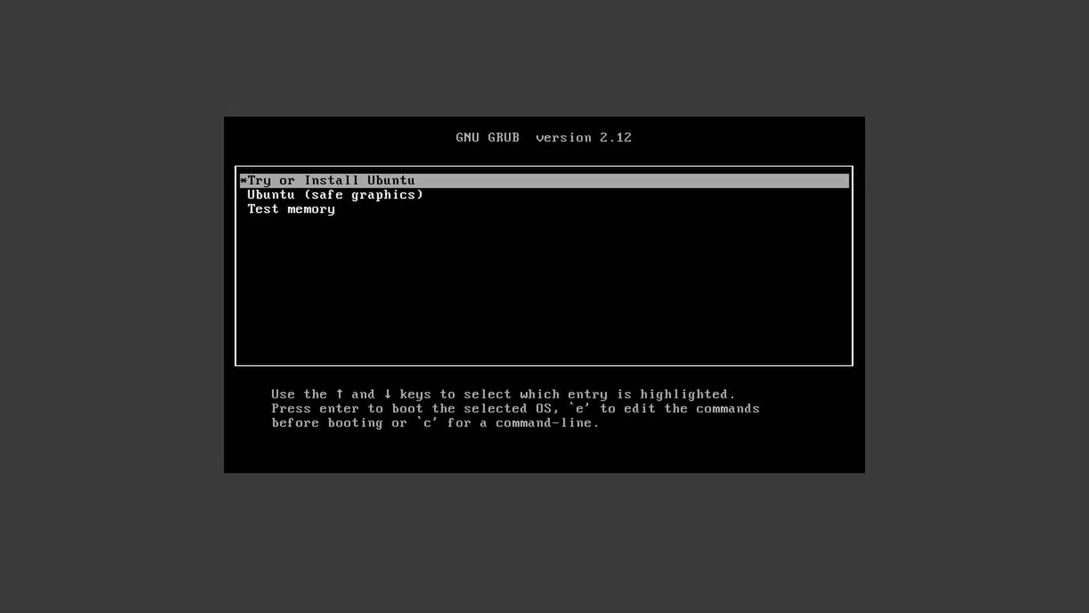
key("Return")
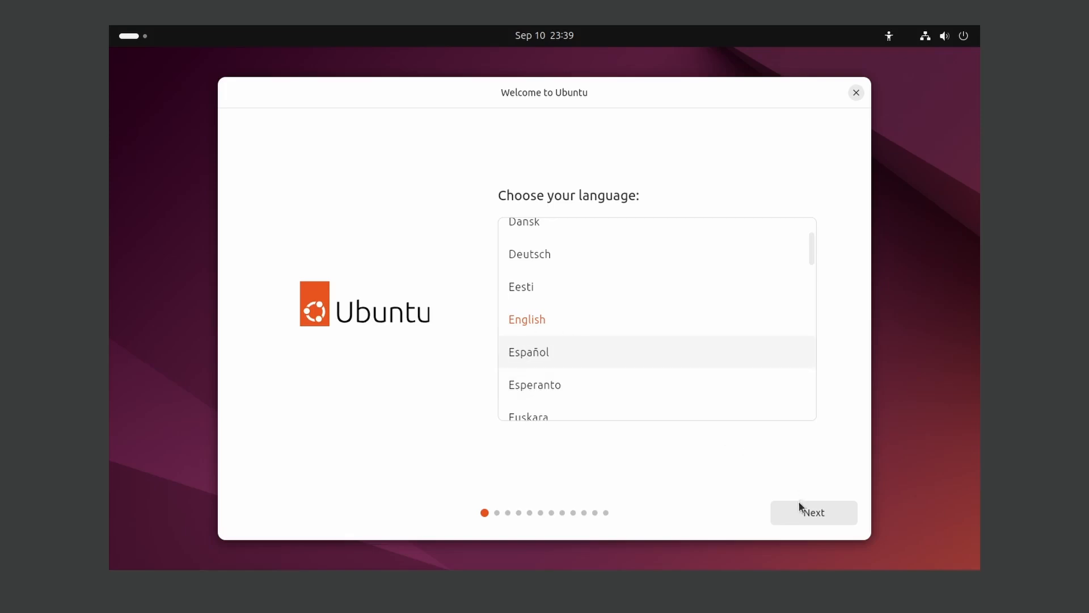
Accept English, English (US) keyboard, wired network, interactive install and default apps, skipping proprietary software
left_click(805, 517)
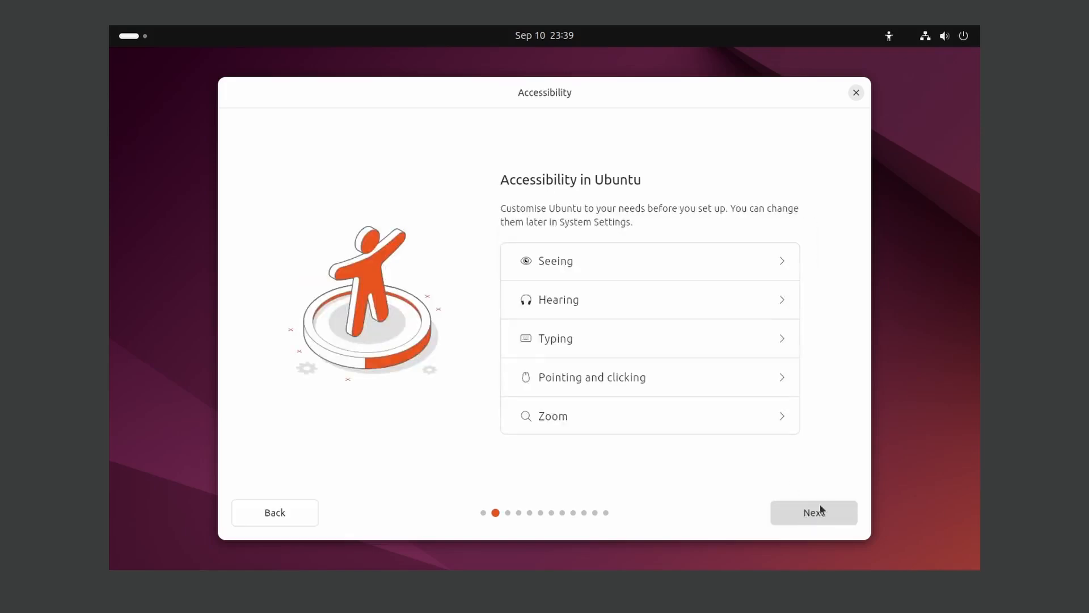
left_click(834, 517)
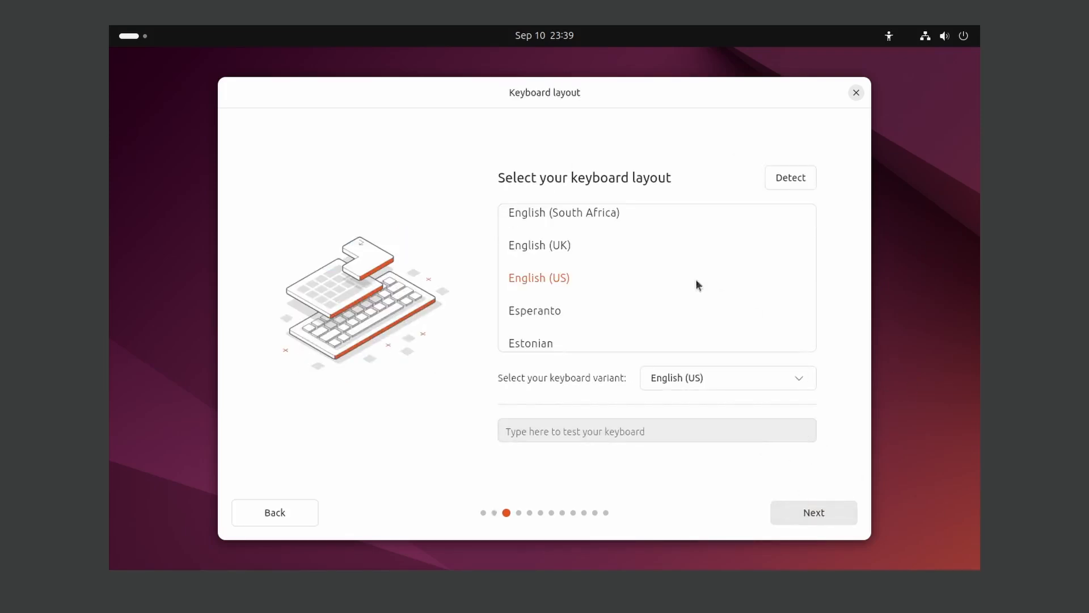
left_click(817, 510)
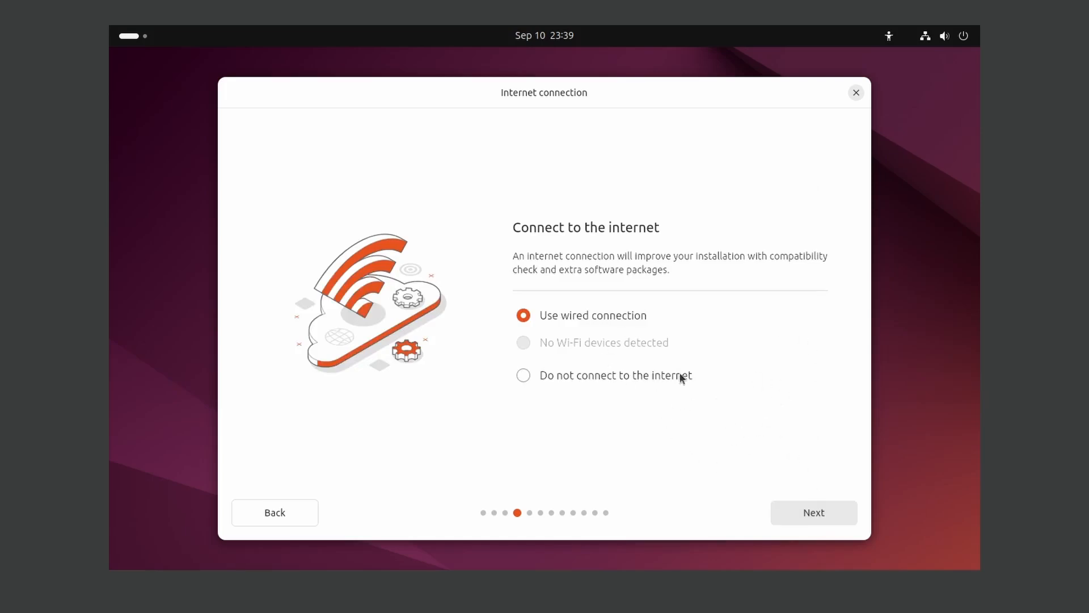
left_click(849, 513)
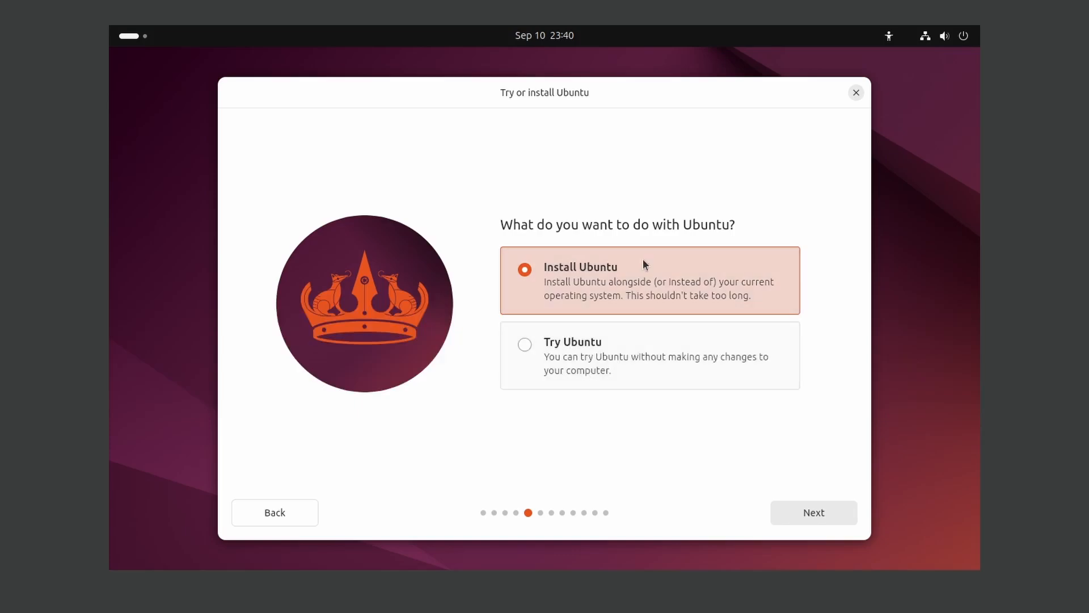
left_click(836, 519)
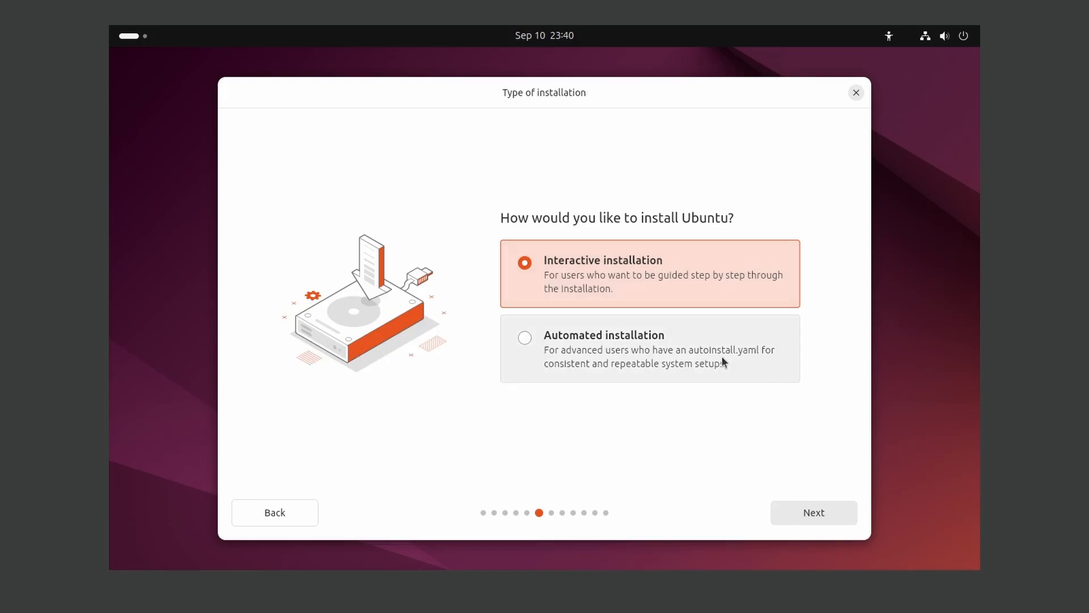
left_click(843, 511)
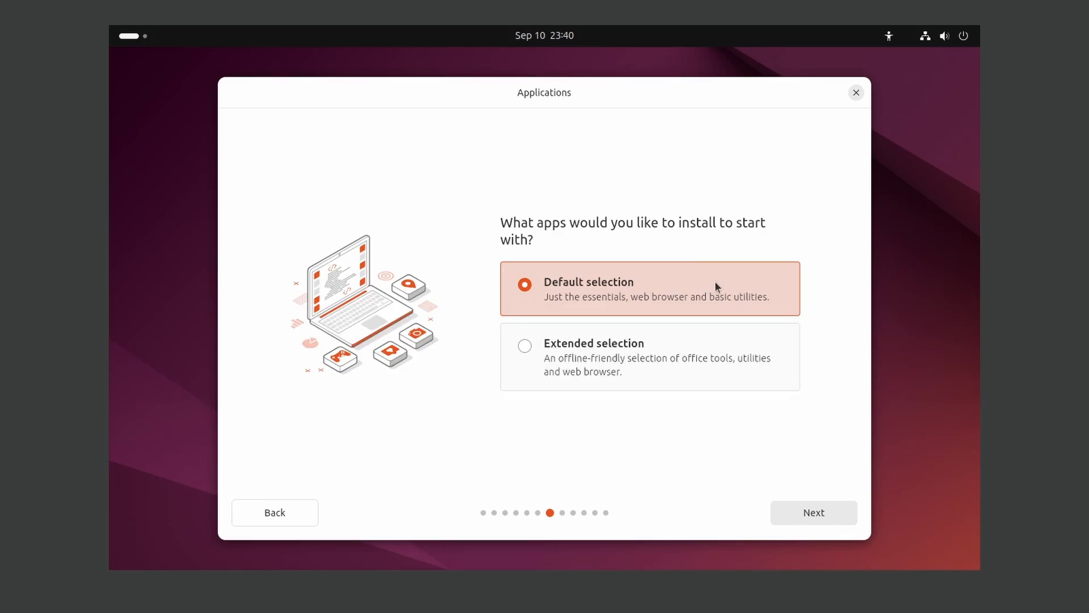
left_click(816, 515)
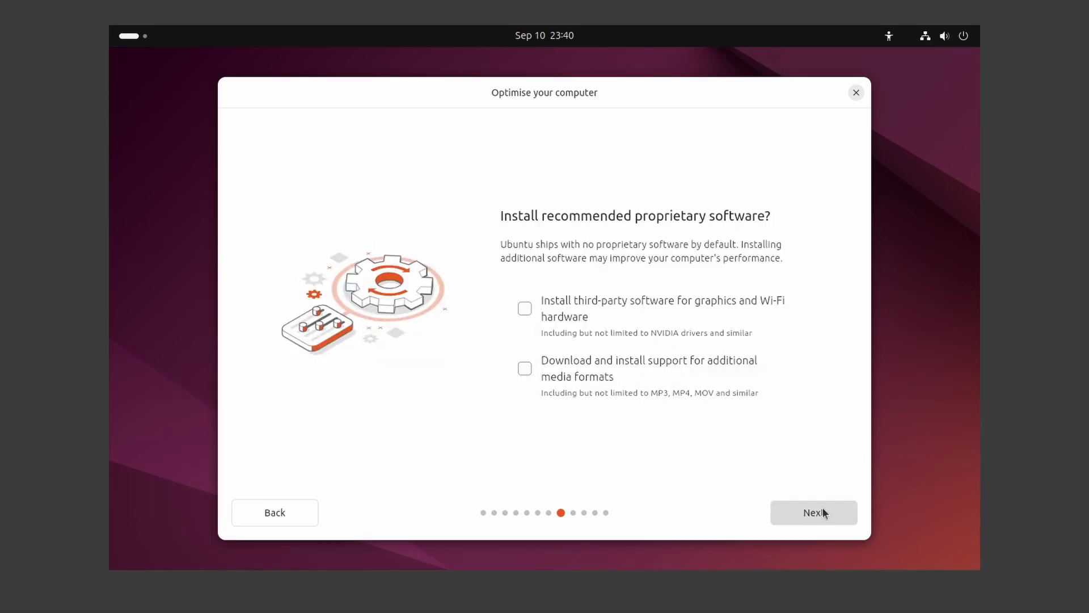
left_click(823, 512)
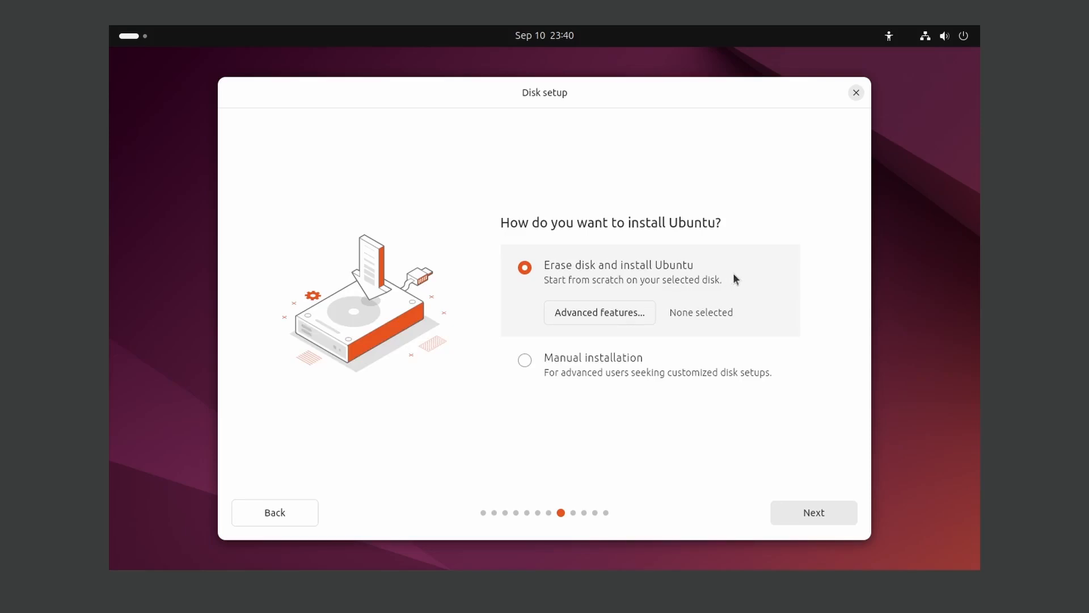
Keep Erase disk, enter your name, and replace the computer name with SOC201
left_click(813, 512)
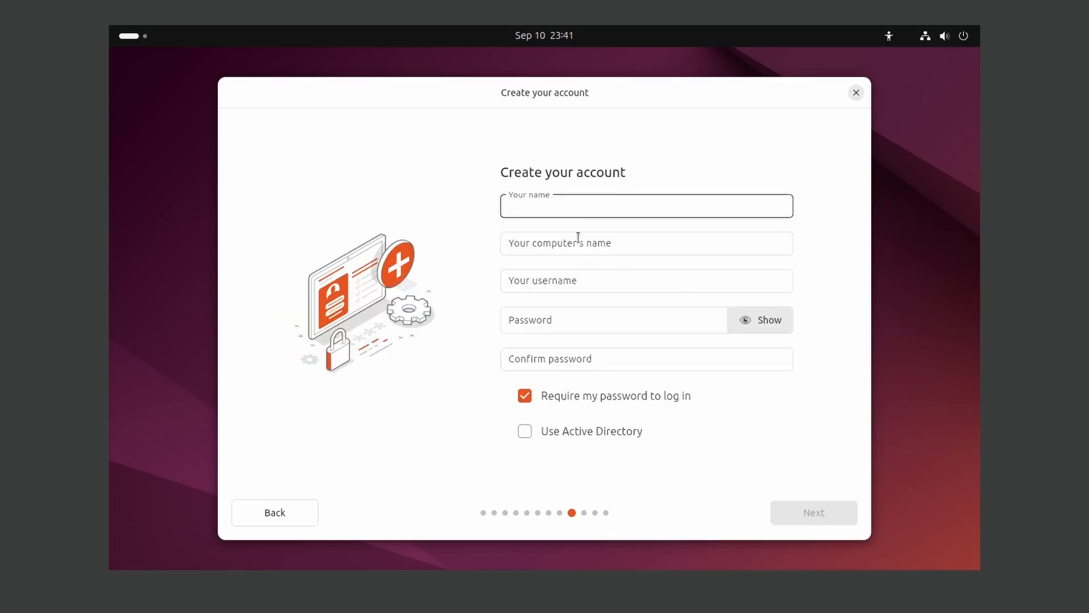
type("tcm")
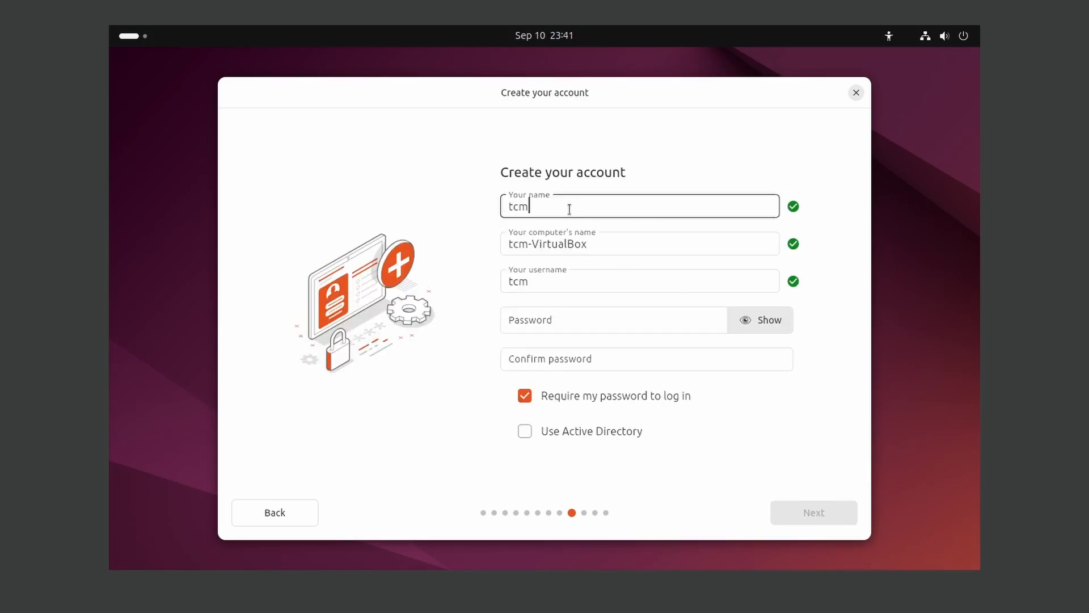
left_click_drag(502, 245, 637, 258)
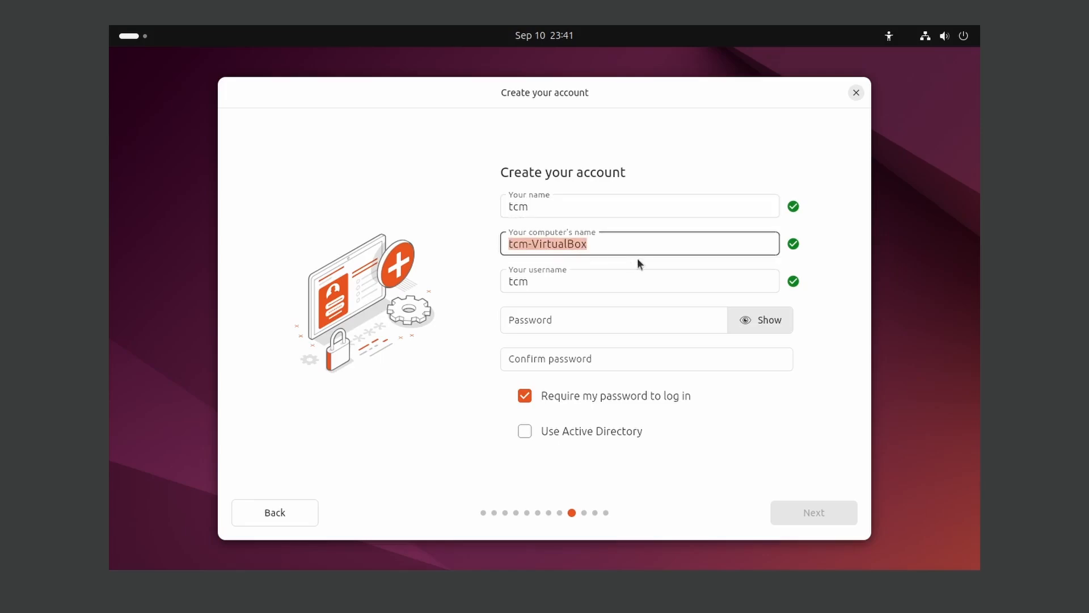
key("BackSpace")
type("SOC201")
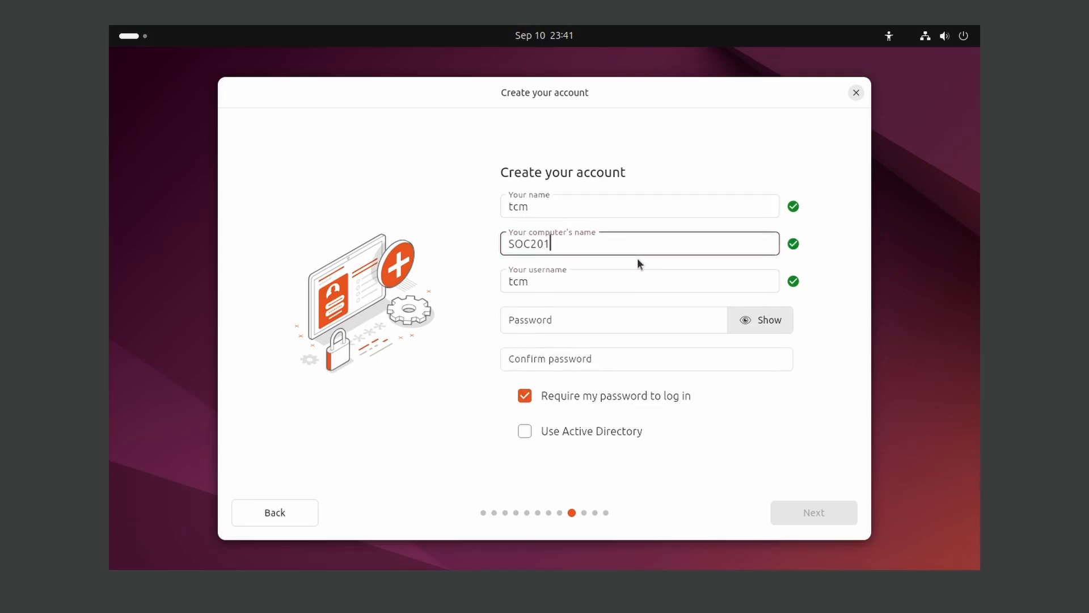
Enter and confirm the account password, then submit the account details
key("Tab")
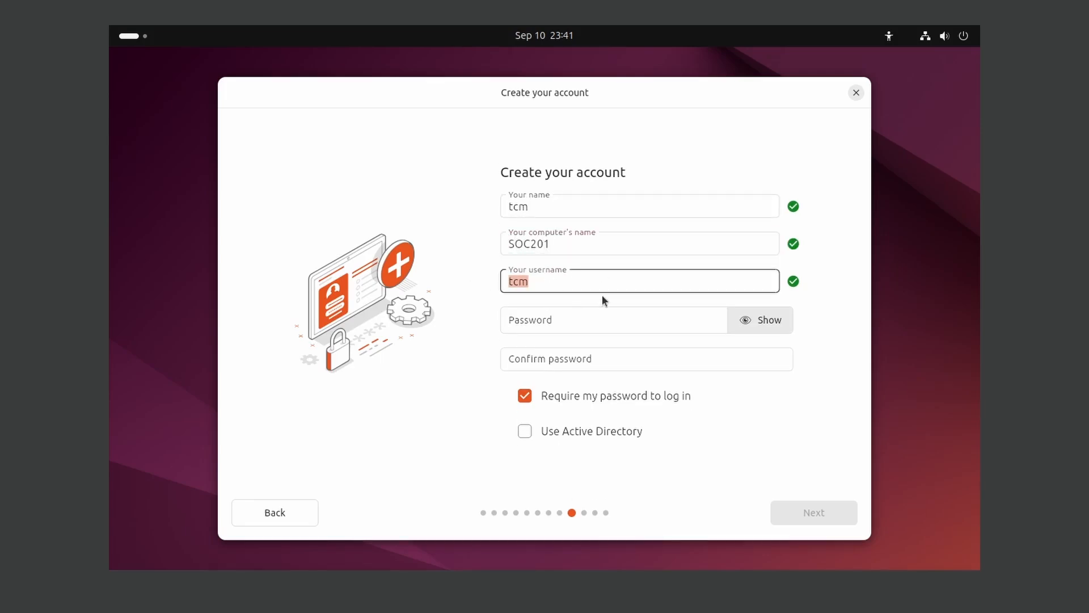
left_click(605, 320)
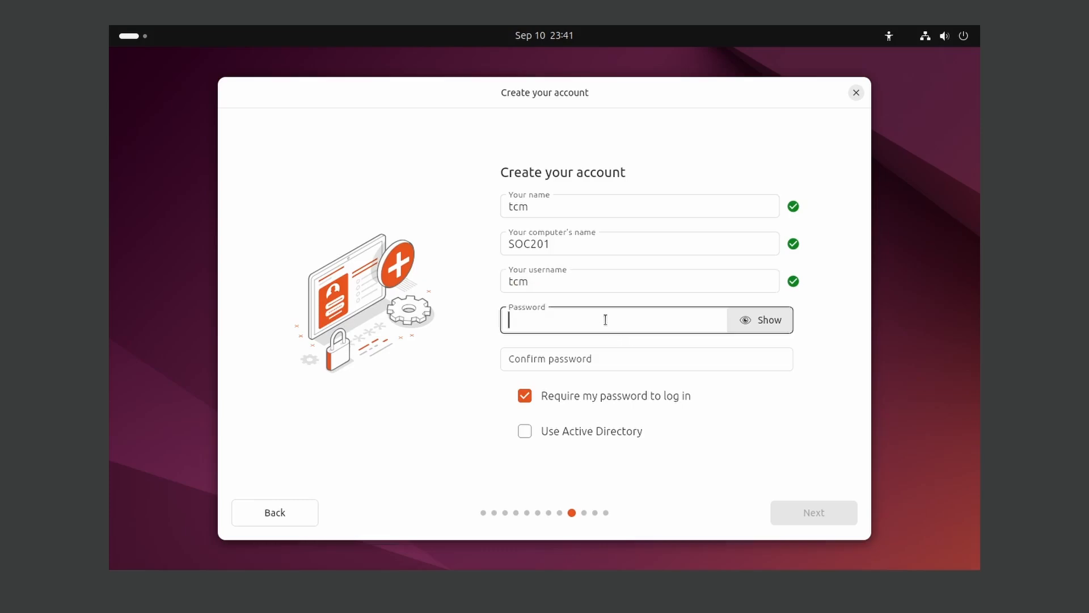
type("password")
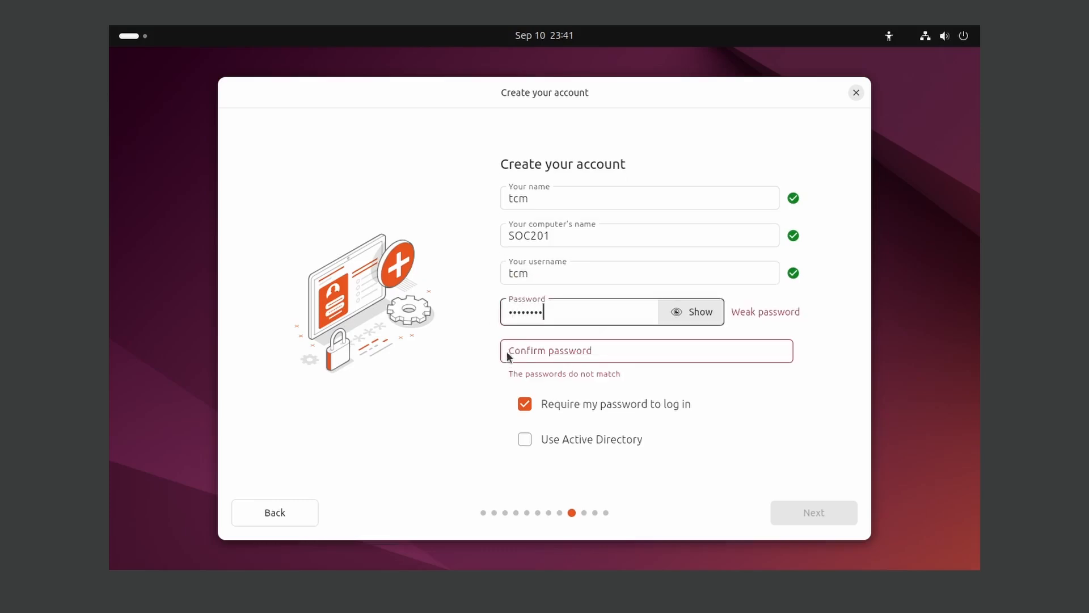
left_click(518, 351)
type("password")
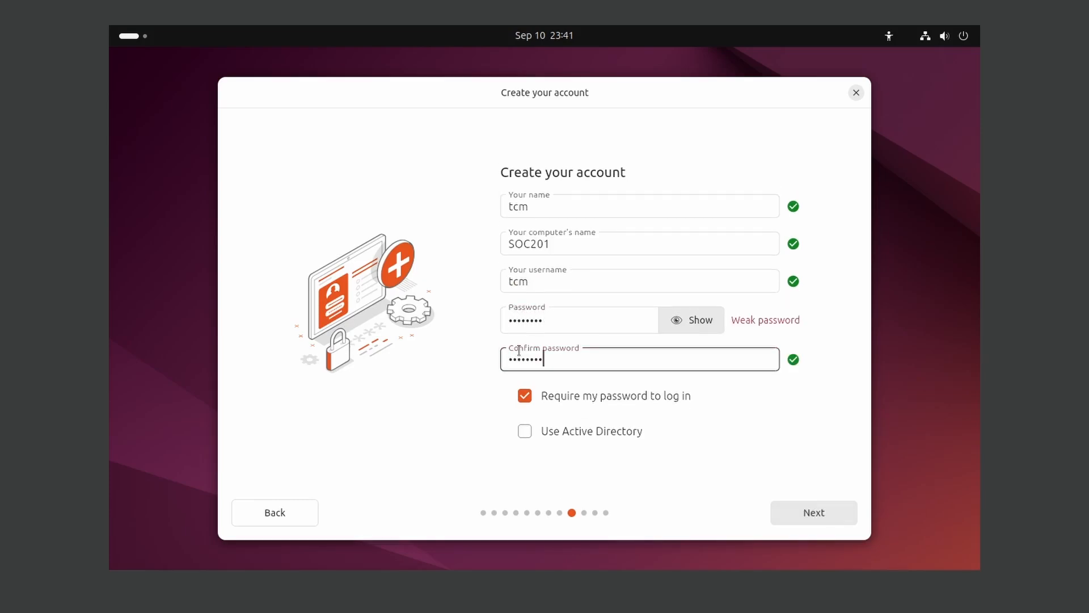
left_click(831, 519)
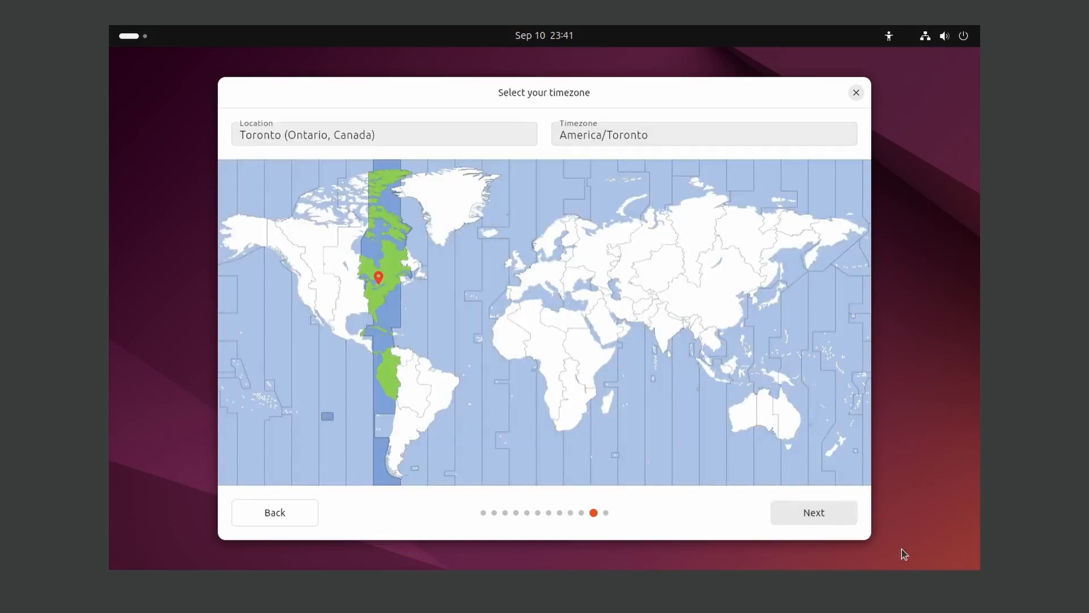
Accept the America/Toronto timezone and start installing Ubuntu
left_click(832, 512)
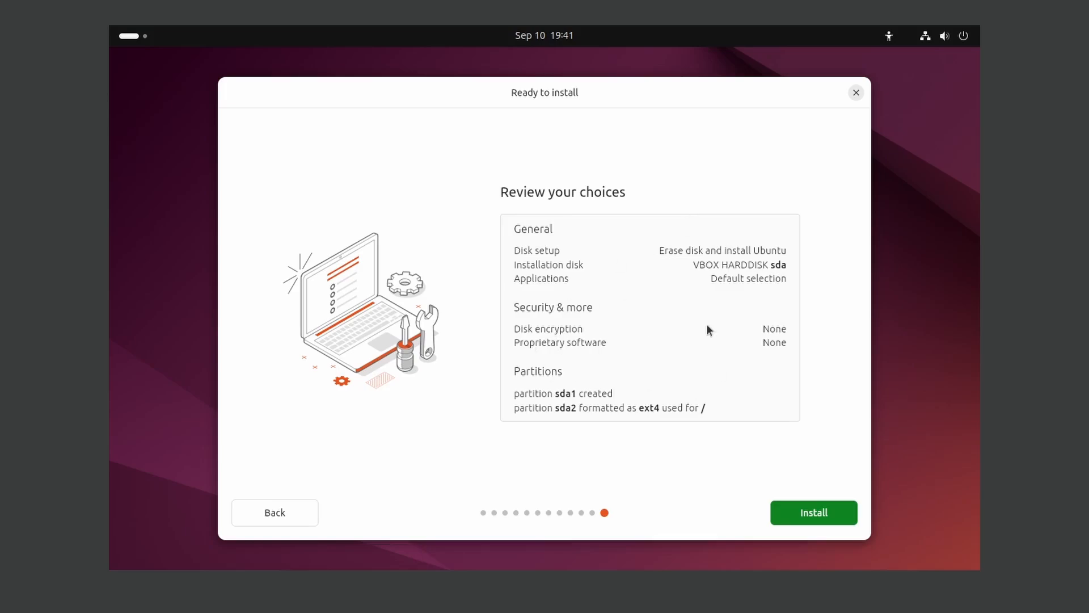
left_click(817, 519)
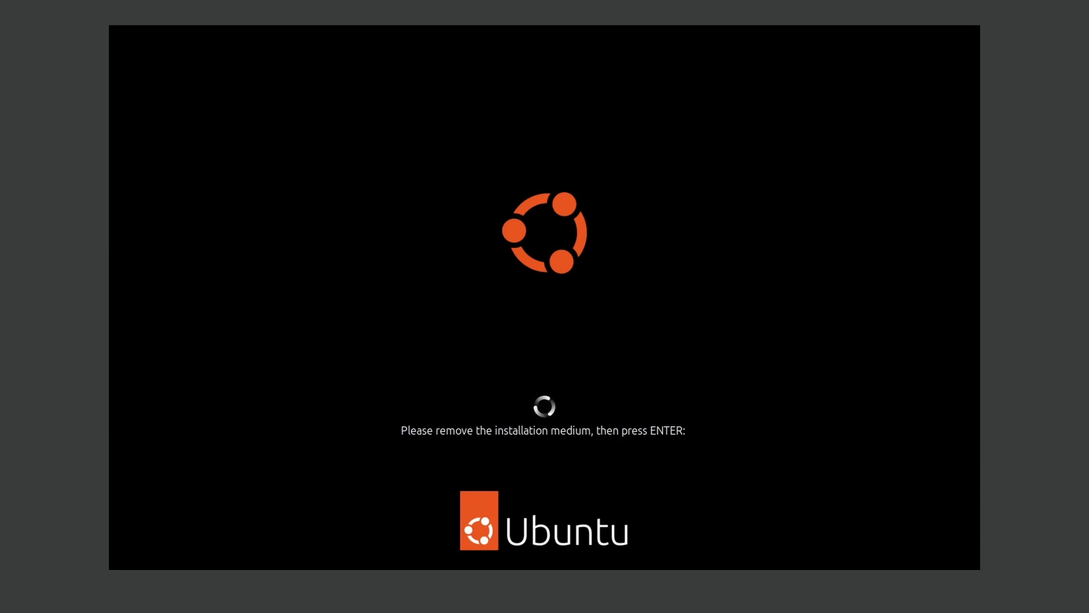
Reboot into the installed Ubuntu and sign in to the user account with its password
key("Return")
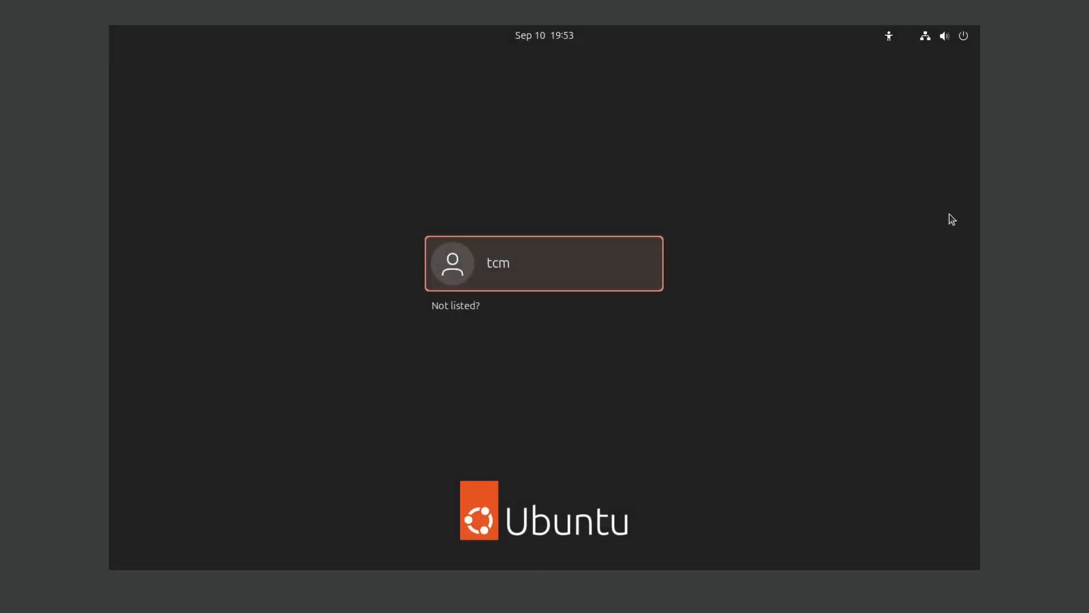
left_click(661, 285)
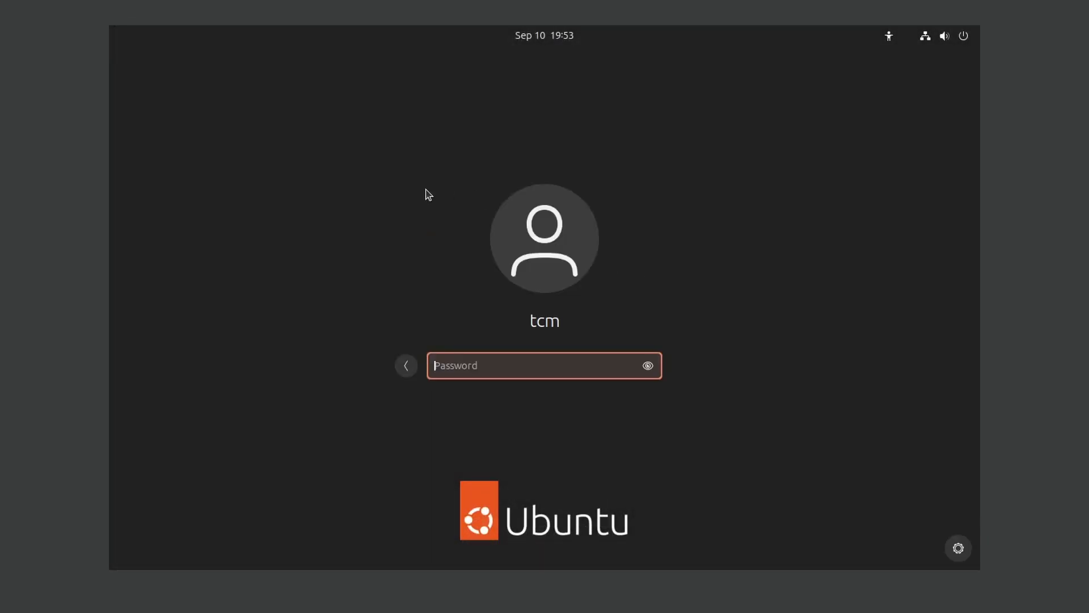
type("********")
key("Return")
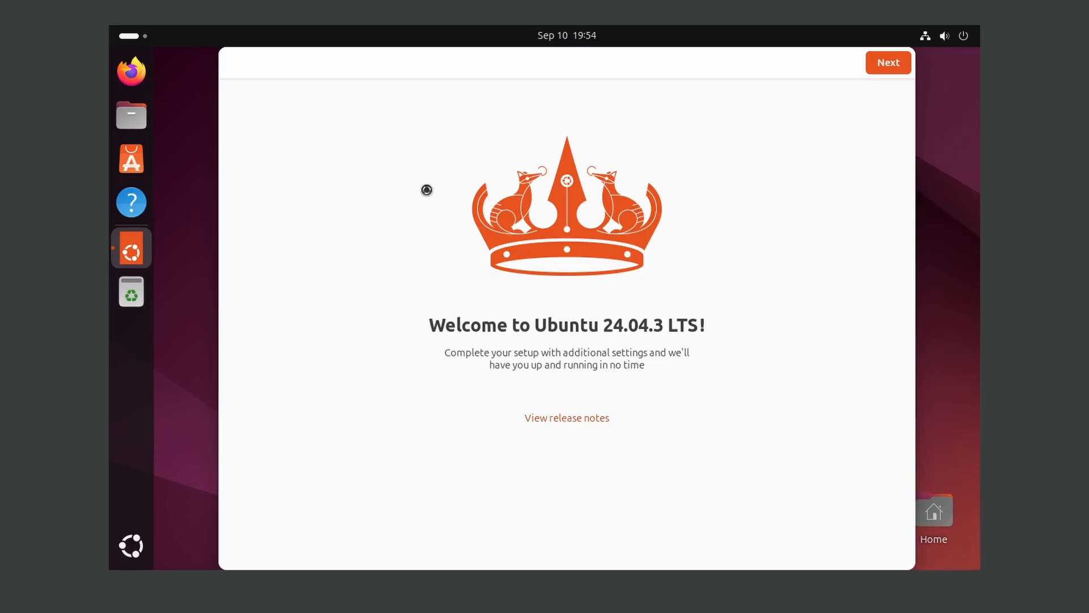
Go through the Welcome to Ubuntu pages, skipping Ubuntu Pro and choosing 'No, don't share system data'
left_click(890, 65)
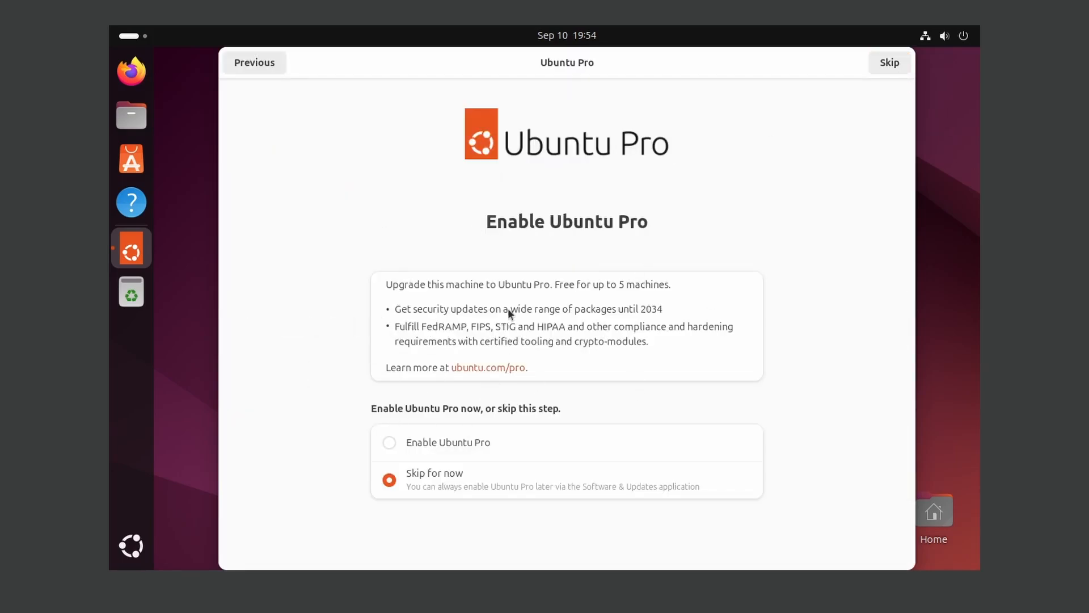
left_click(890, 65)
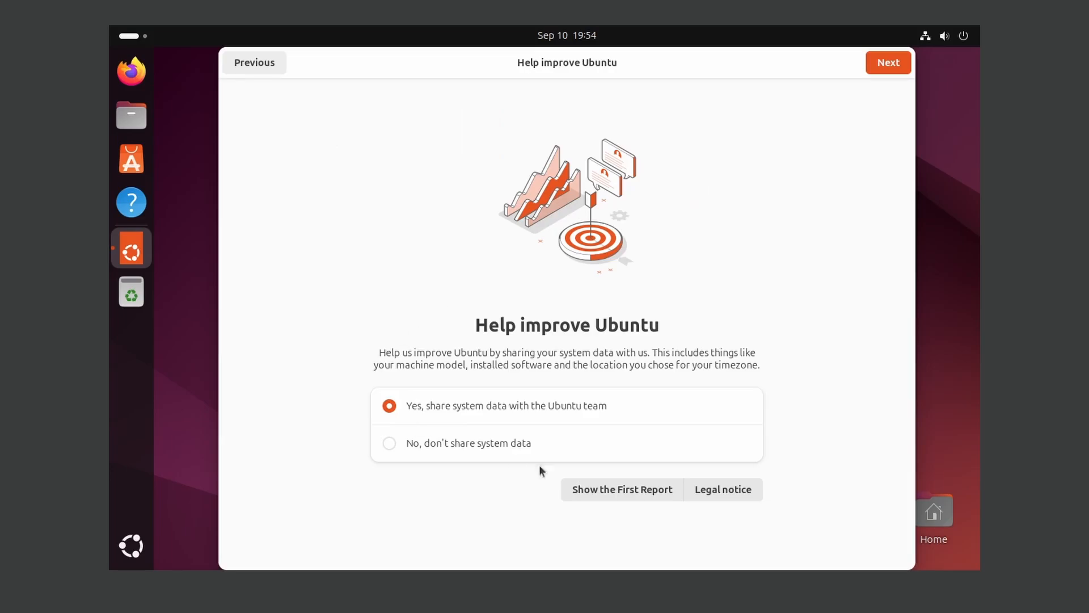
left_click(447, 443)
left_click(891, 63)
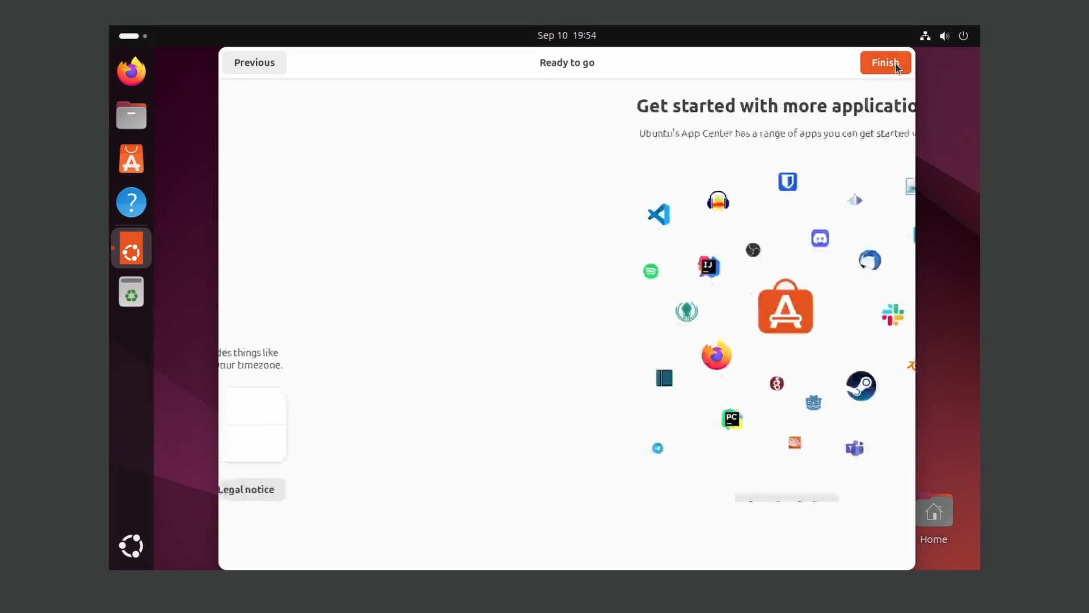
left_click(886, 63)
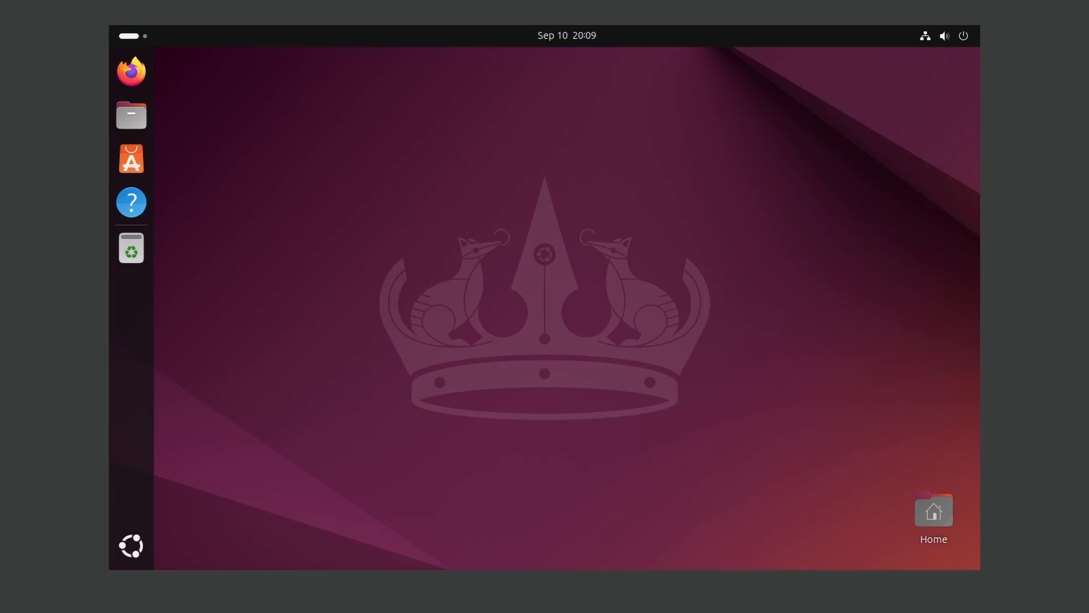
Open a terminal from the desktop's context menu, maximize it and enlarge its text
right_click(490, 178)
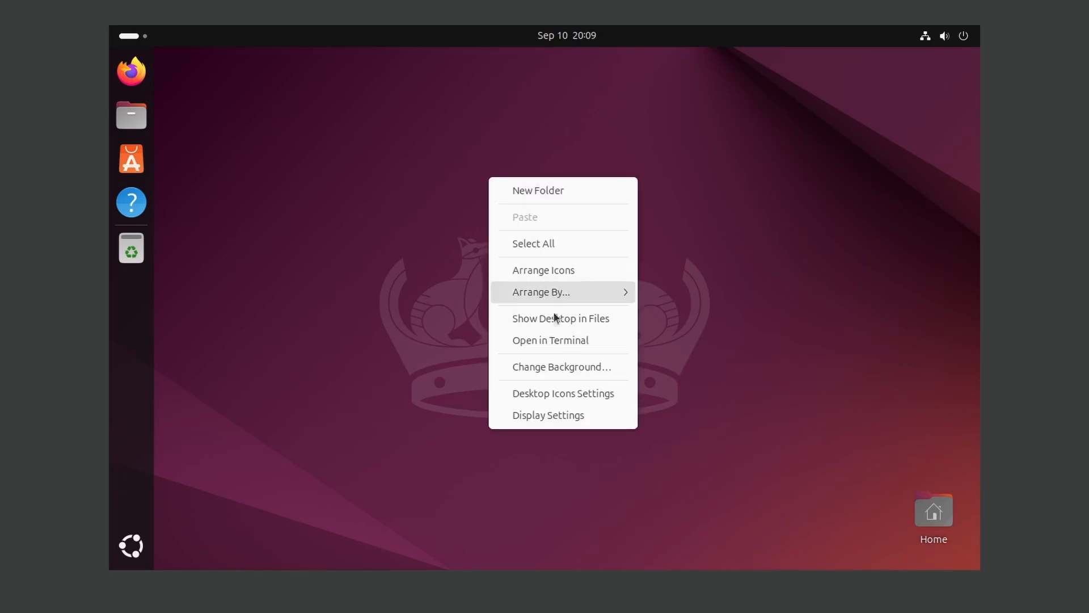
left_click(373, 216)
right_click(386, 238)
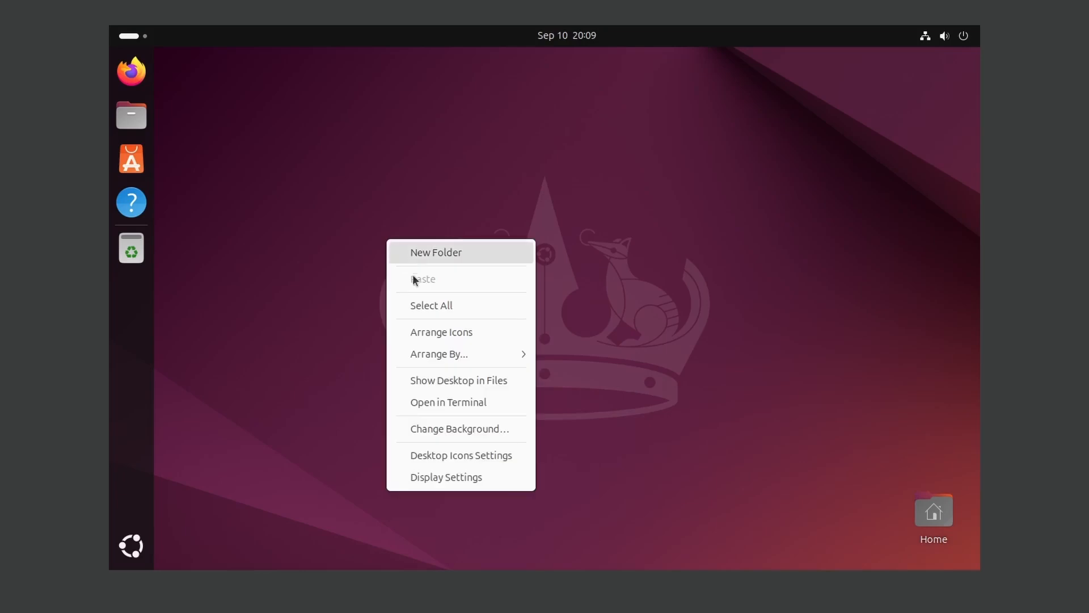
left_click(458, 400)
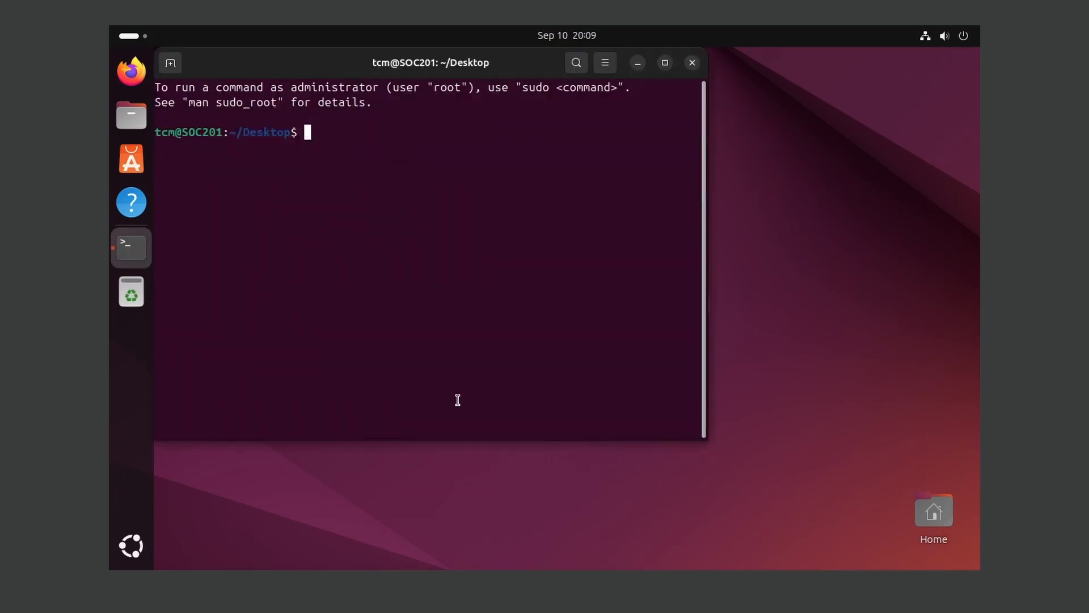
left_click(665, 64)
key("ctrl+plus")
key("ctrl+plus")
key("ctrl+plus")
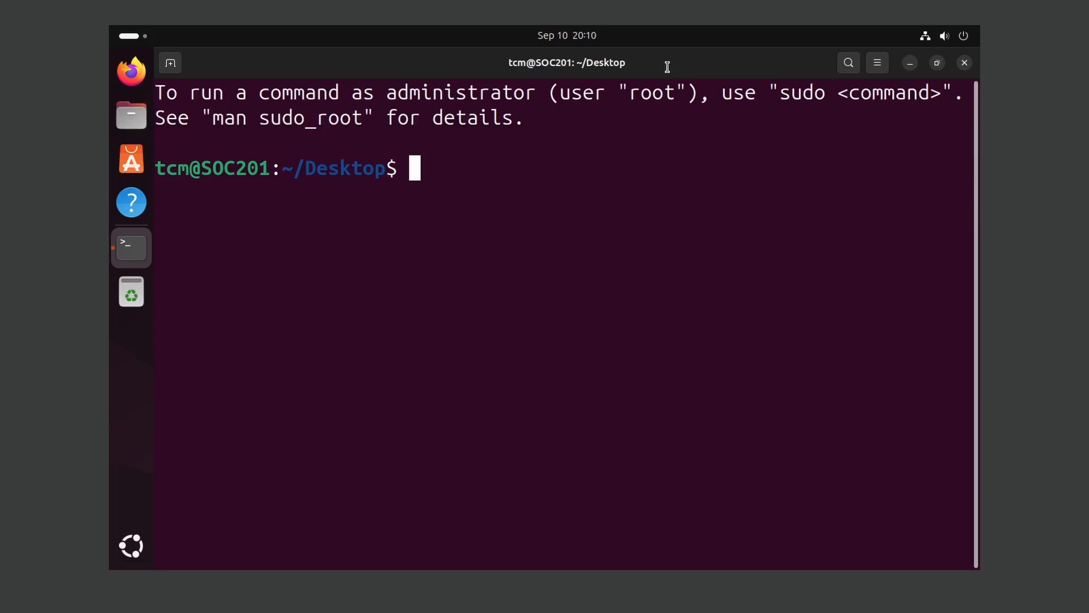
Run sudo apt update with the admin password, then clear the terminal
type("sudo ap")
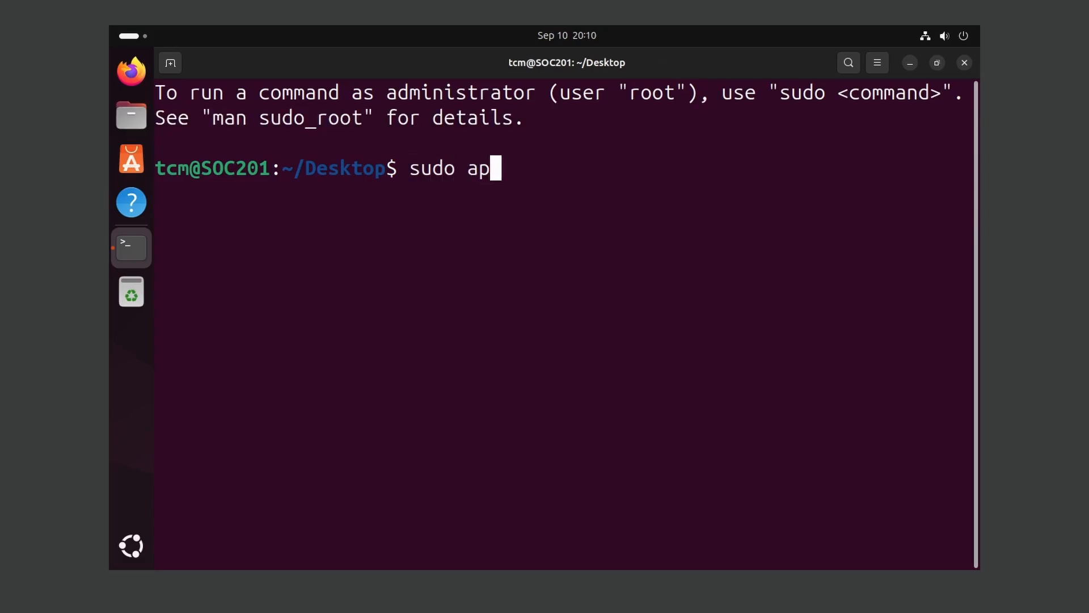
type("t update")
key("Return")
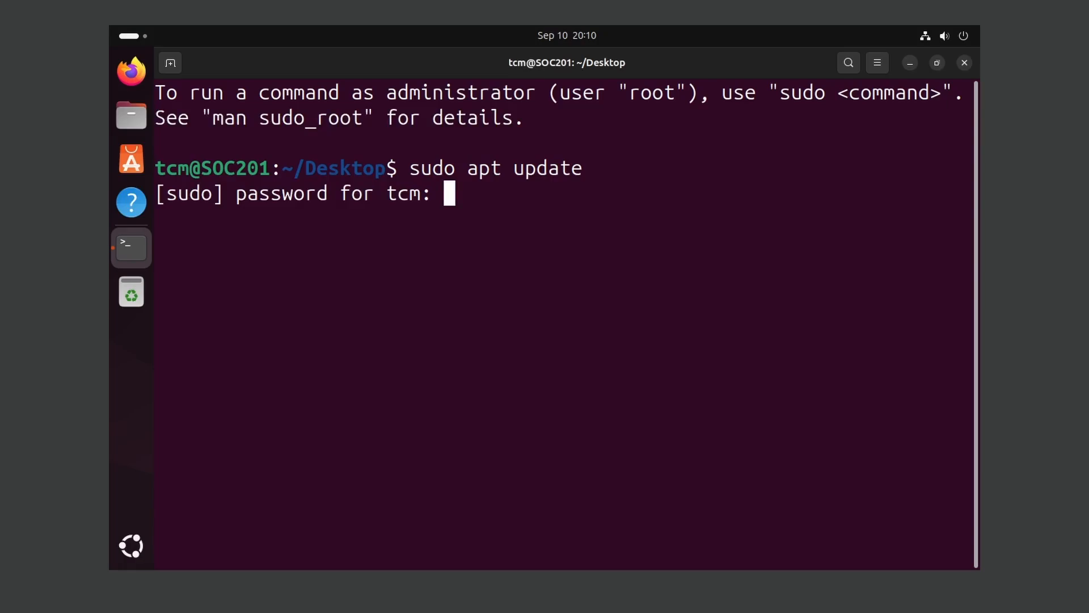
key("Return")
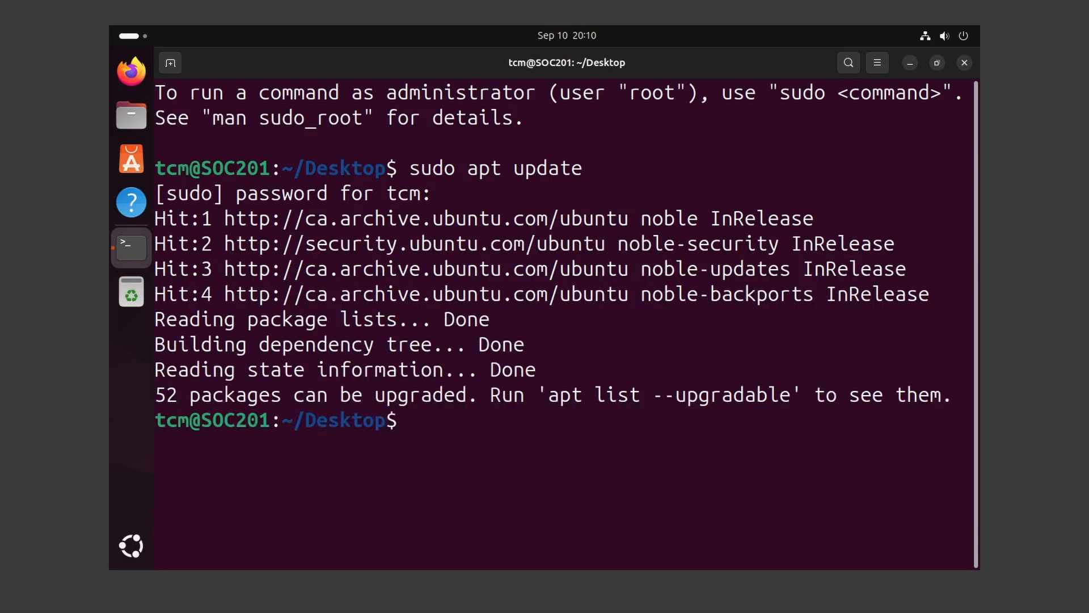
type("clear")
key("Return")
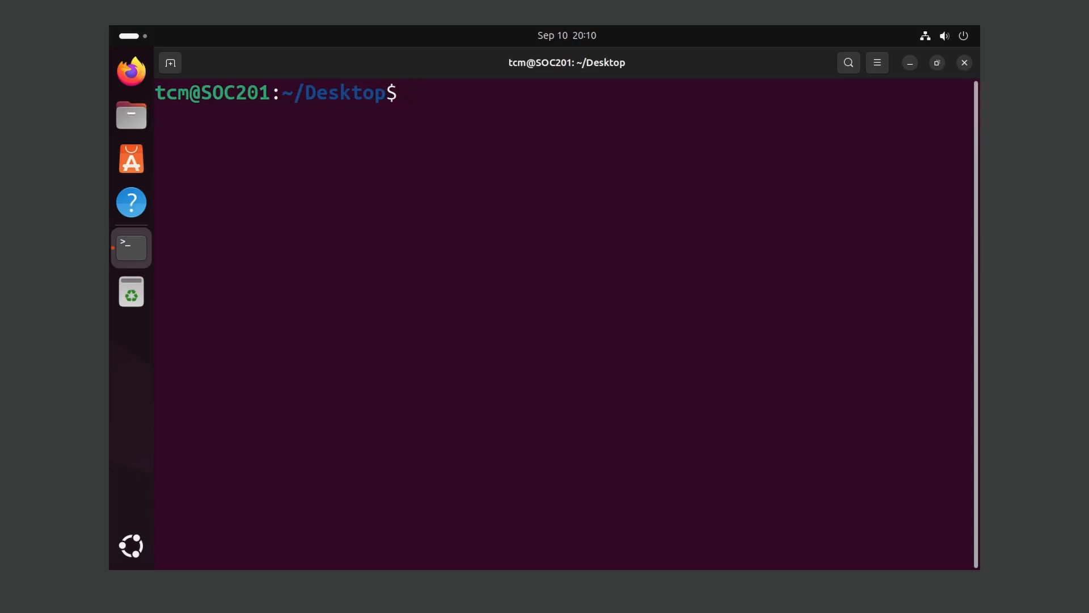
Install bzip2, tar, gcc, make, perl and git via sudo apt install, confirm with Y, then clear
type("sudo apt install ")
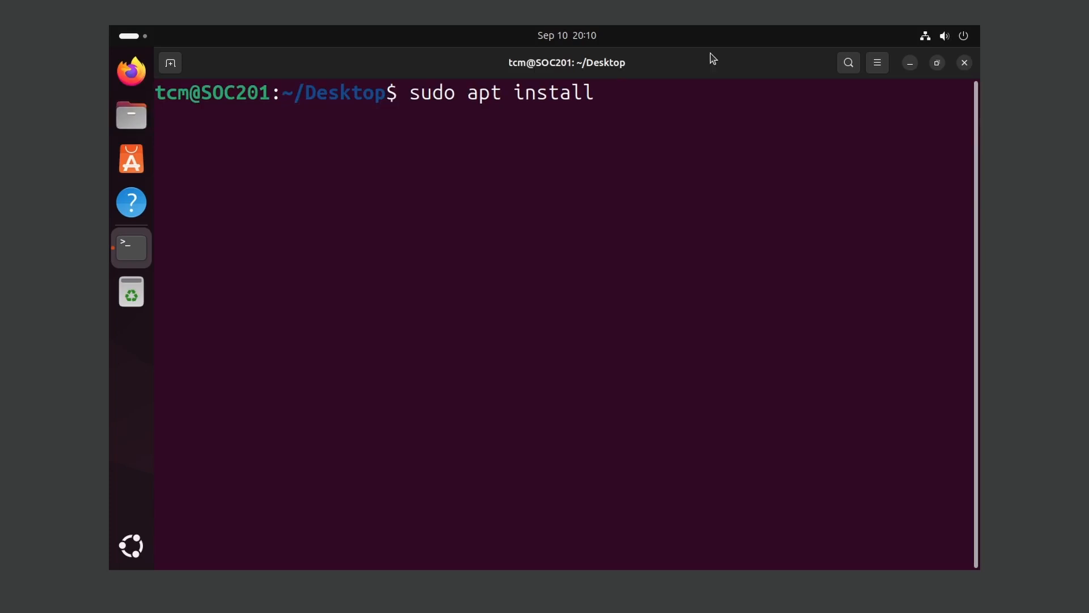
type("bzip2 tar ")
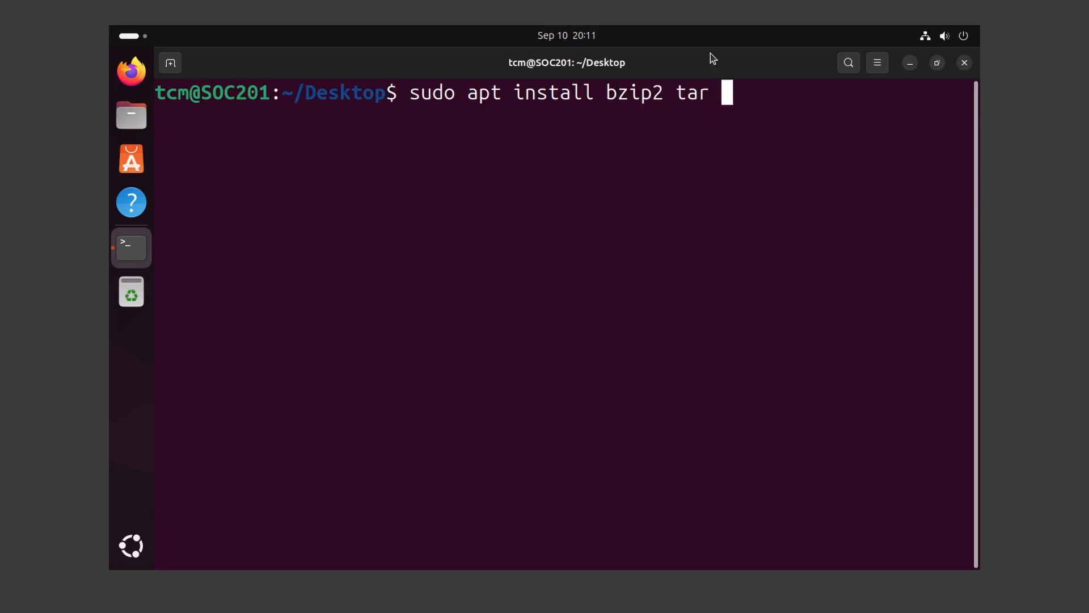
type("gcc make perl git")
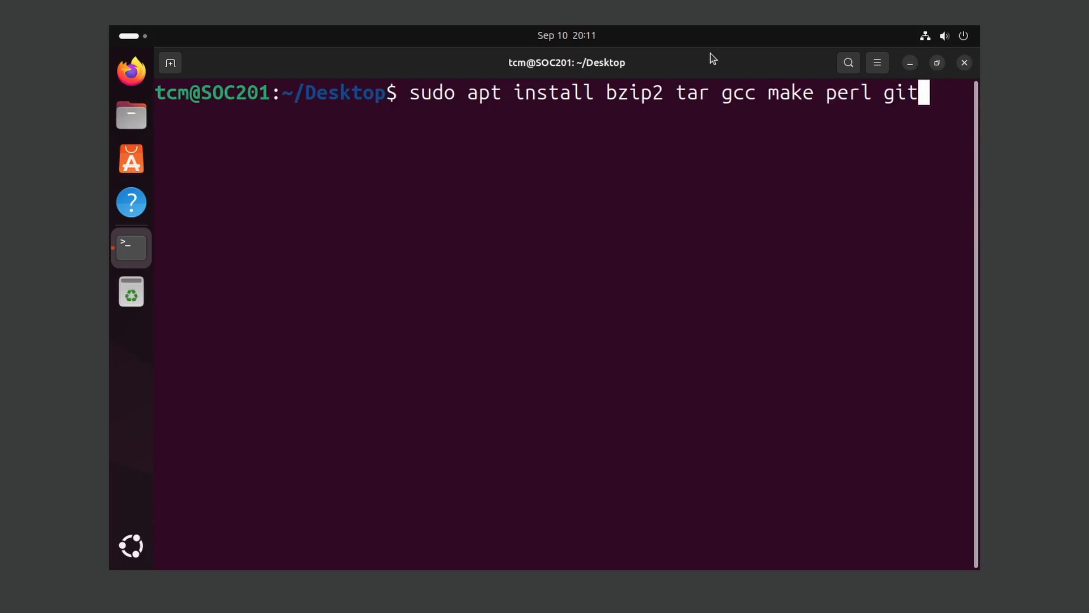
key("Return")
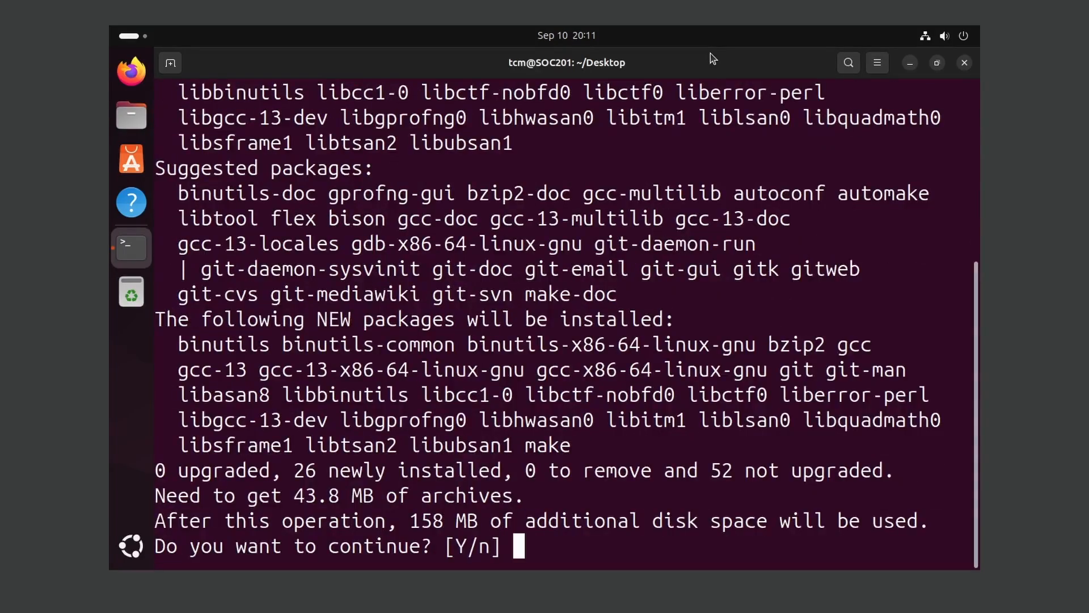
type("Y")
key("Return")
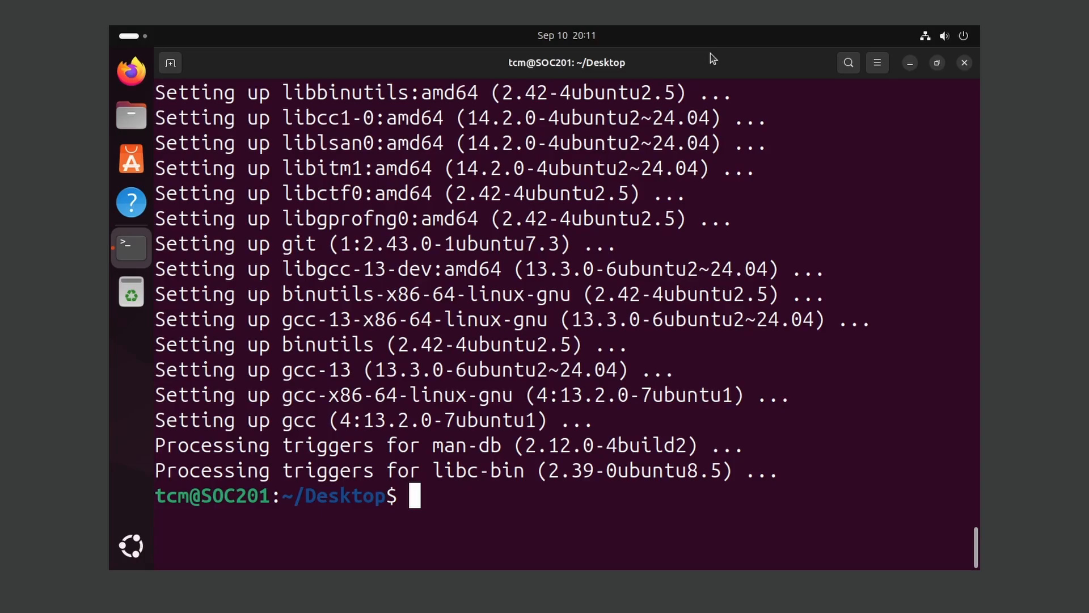
type("clear")
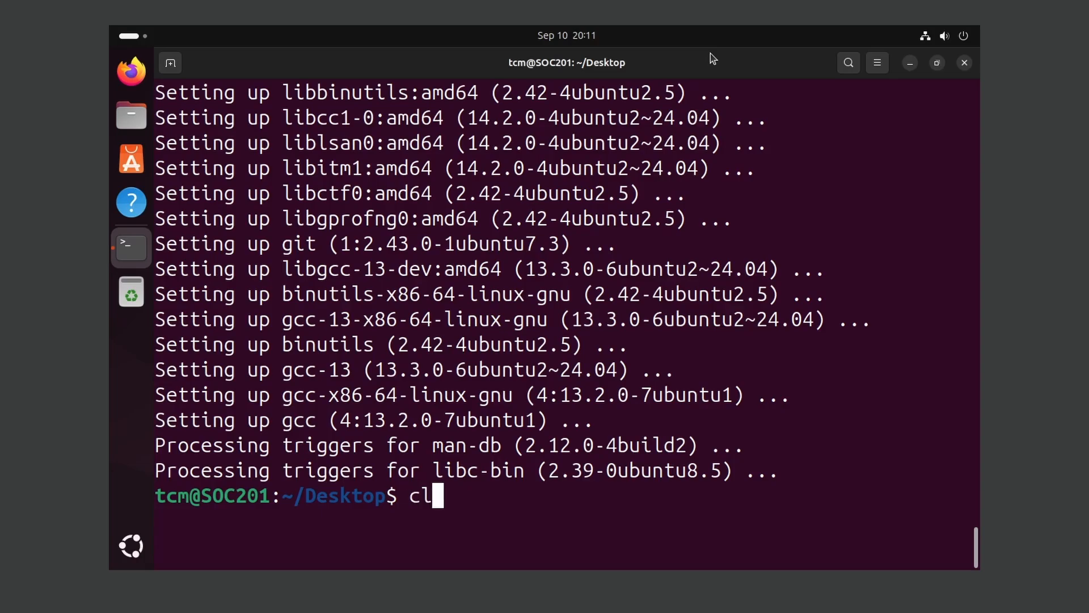
key("Return")
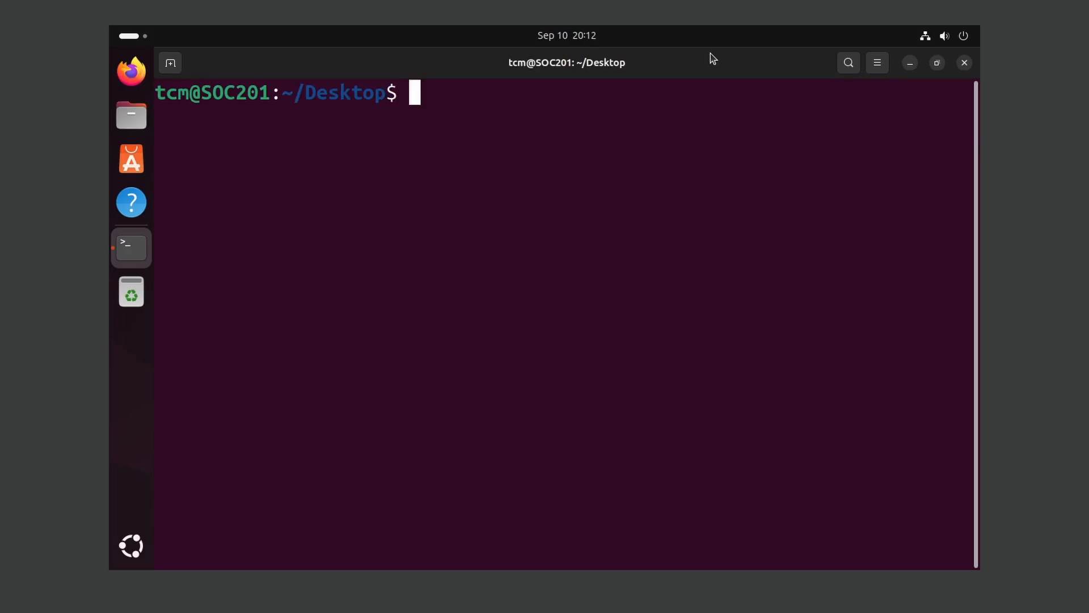
Install linux-headers-generic (6.8.0-79 headers) via apt, confirm with Y, and clear the terminal
type("sudo apt install ")
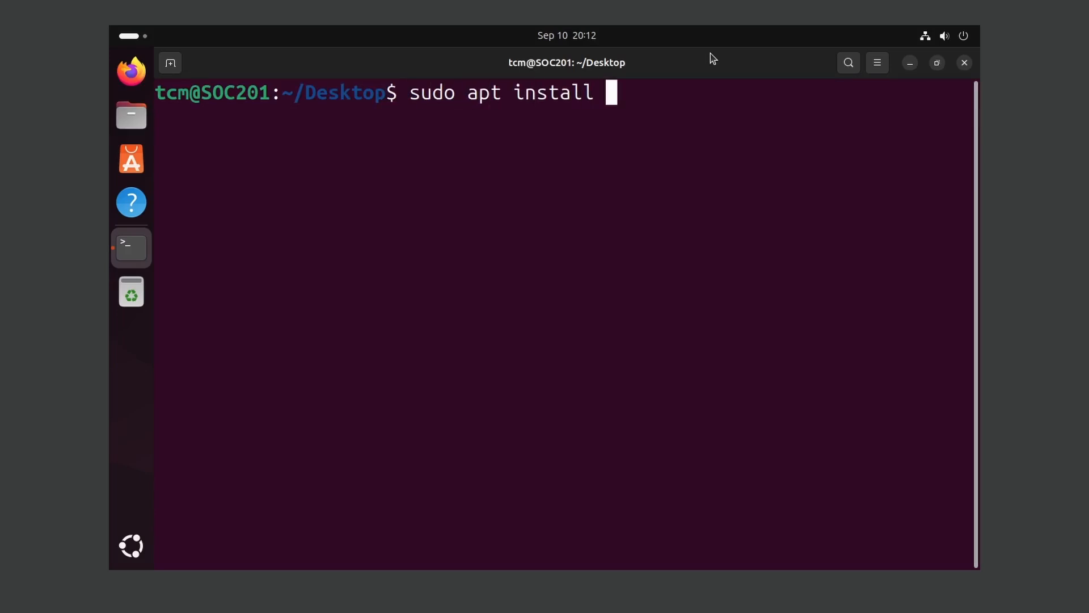
type("linux-headers")
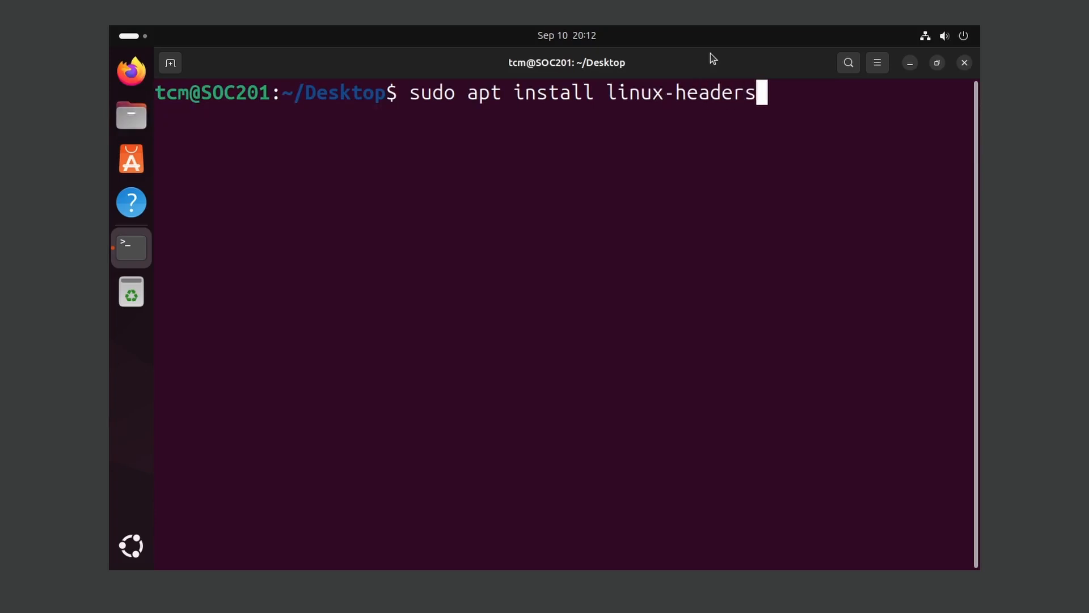
type("-generic")
key("Return")
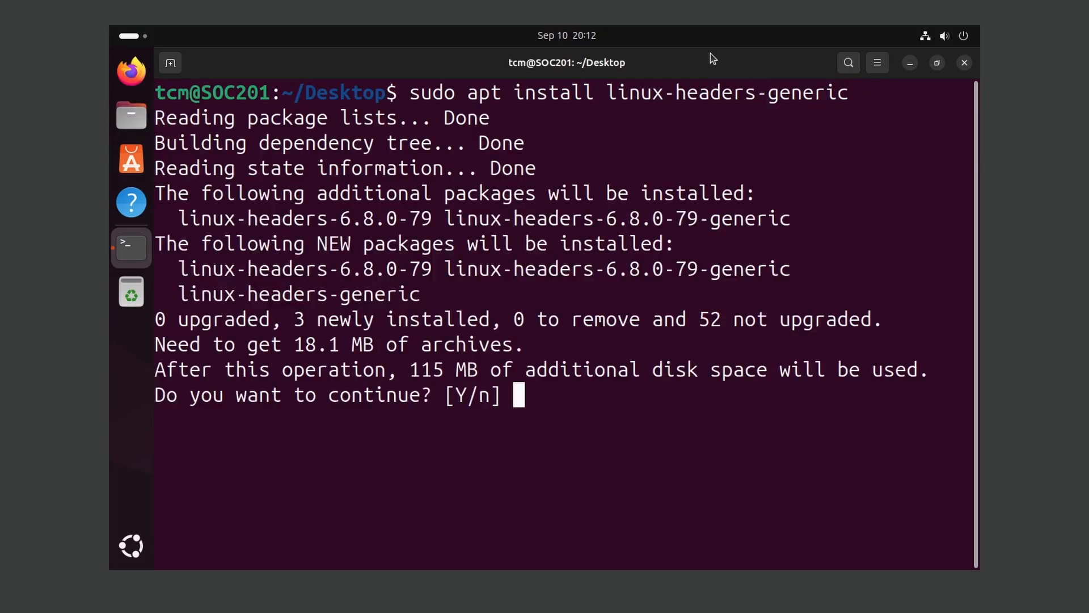
type("Y")
key("Return")
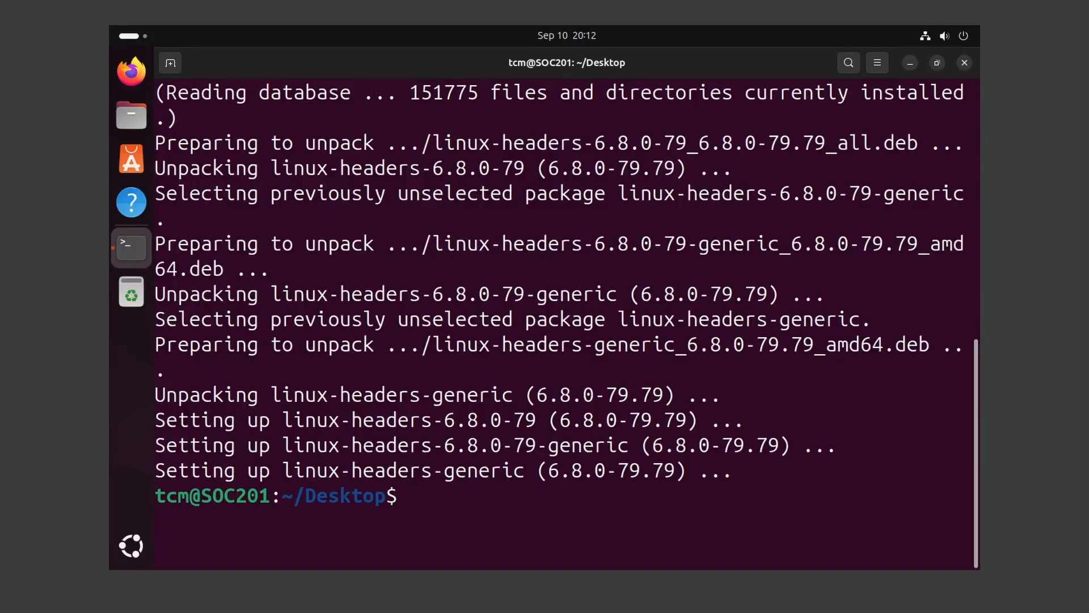
type("clear")
key("Return")
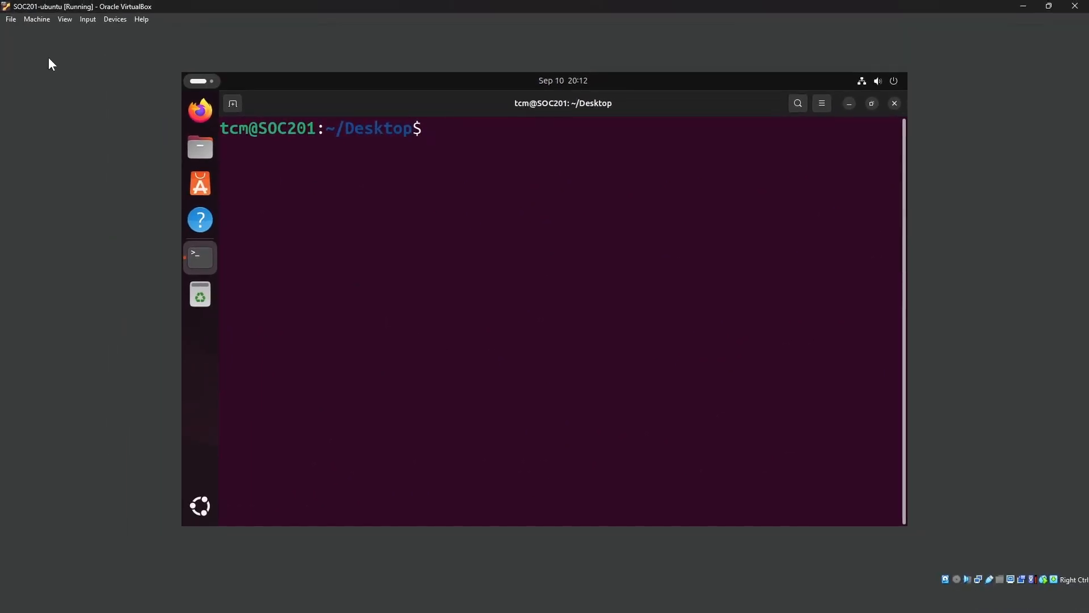
left_click(117, 20)
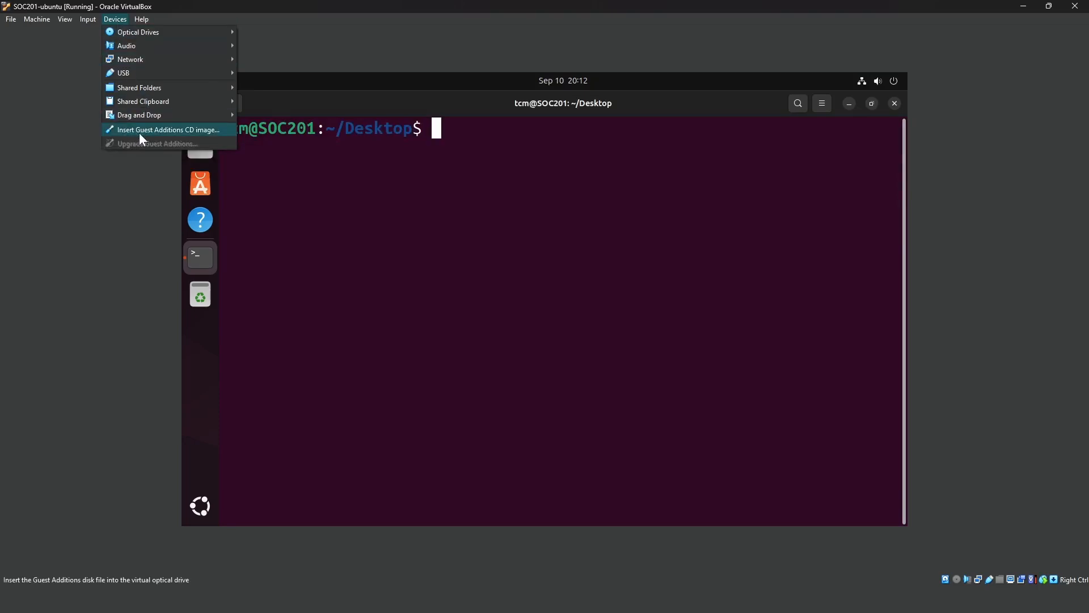
Insert the Guest Additions CD image from the VM's Devices menu
left_click(216, 131)
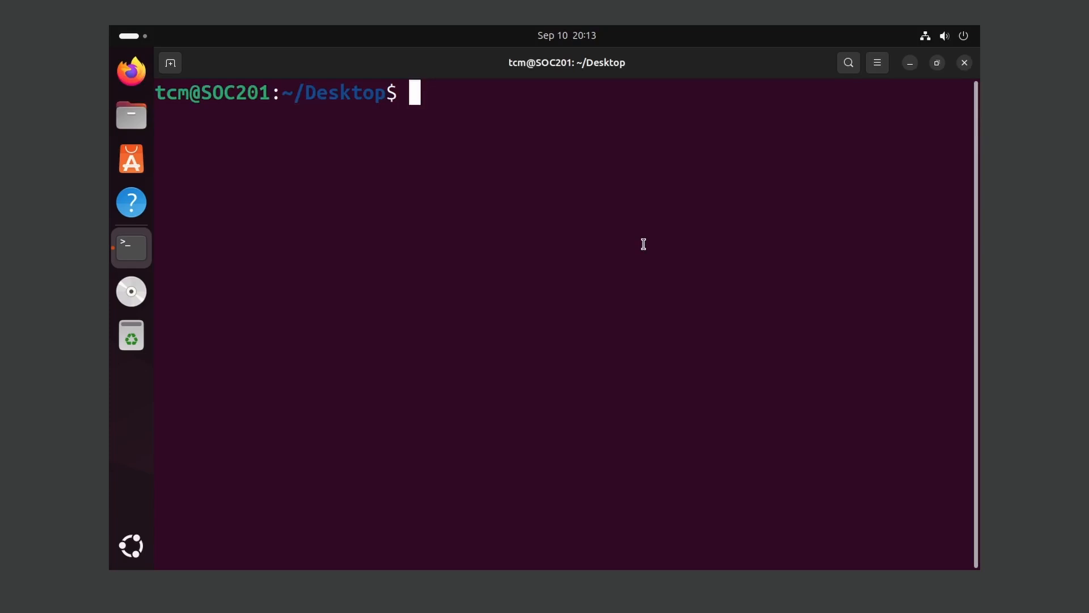
Change into /media, then into the tcm folder, listing each one's contents
type("cd /med")
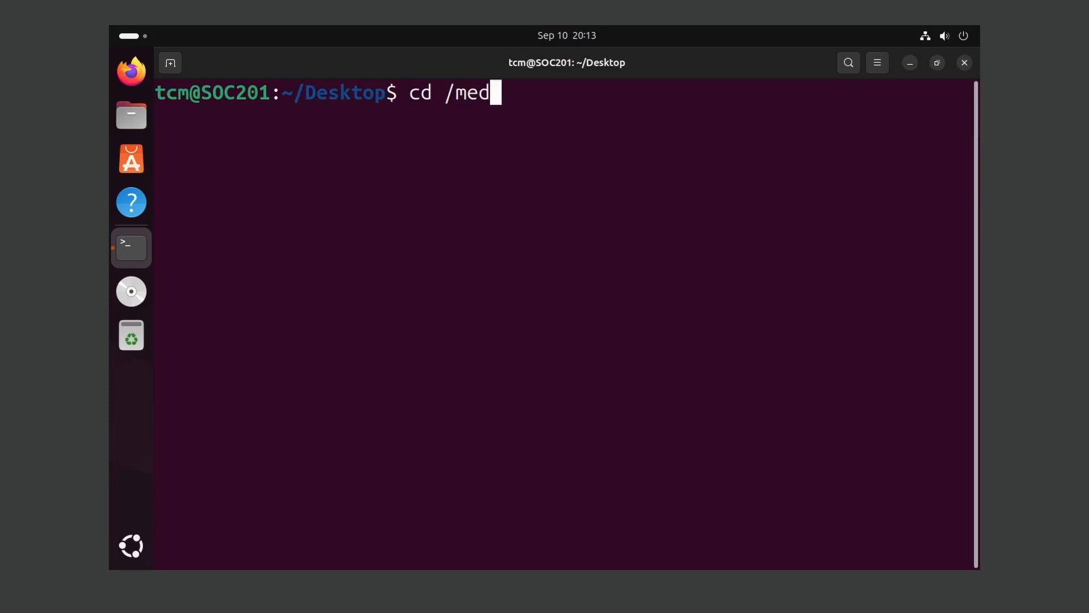
key("Tab")
type("l")
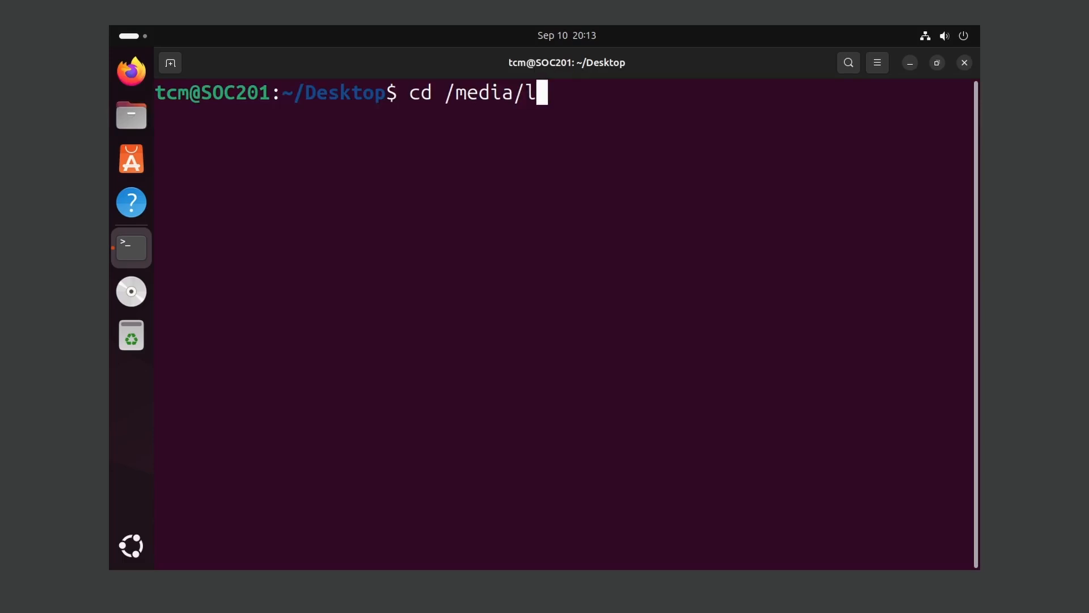
key("BackSpace")
key("Return")
type("ls")
key("Return")
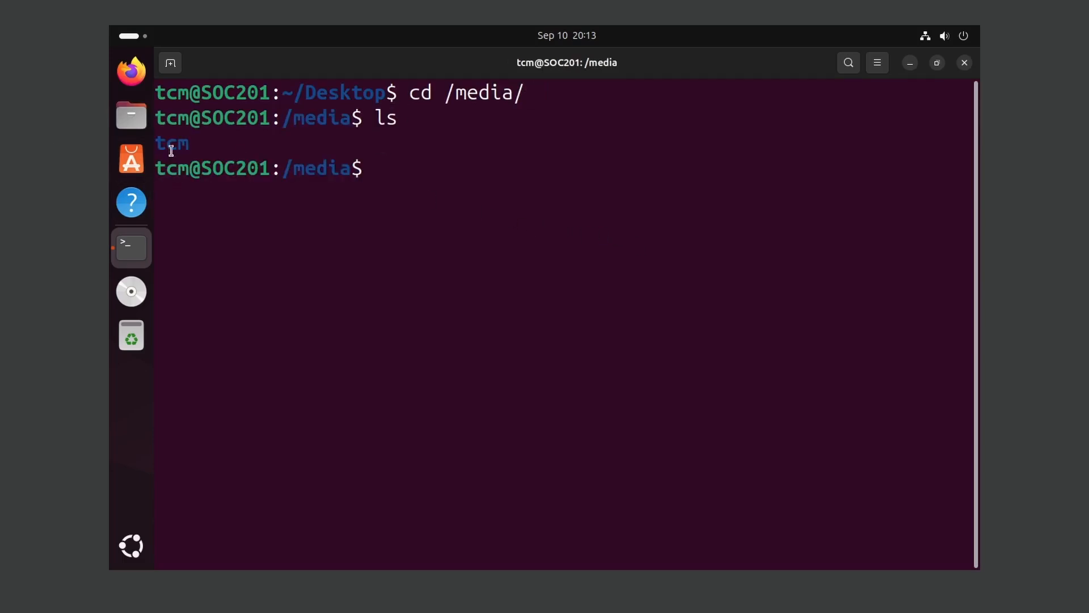
type("cd tcm/")
key("Return")
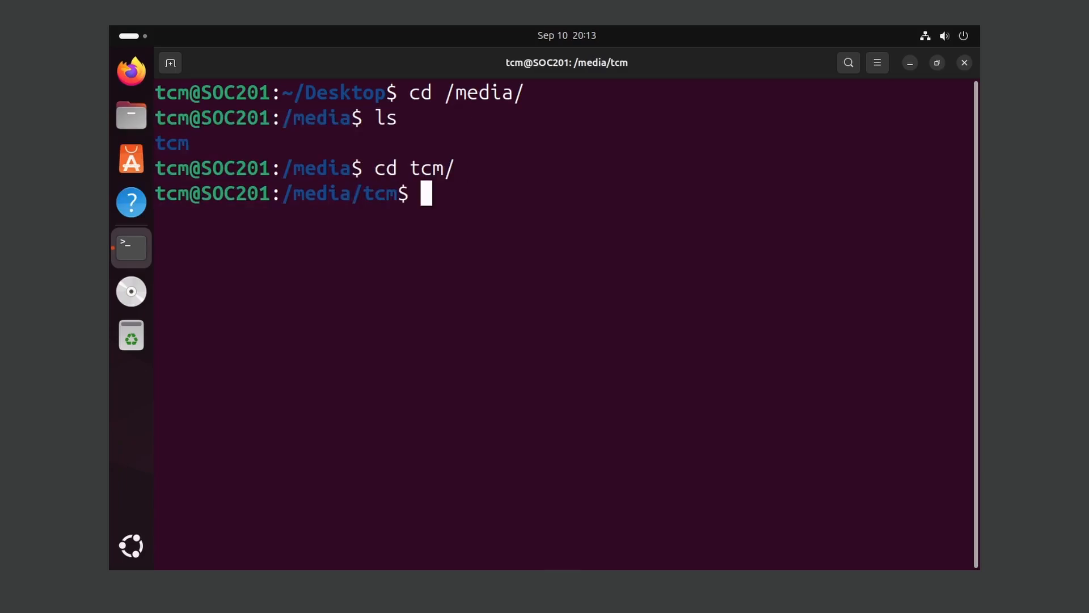
type("ls")
key("Return")
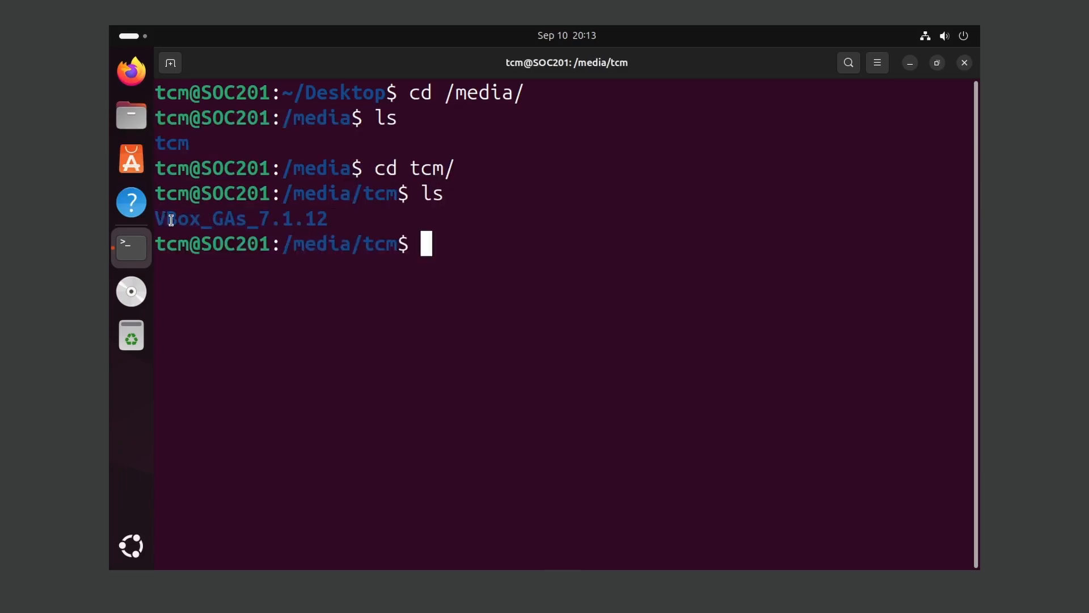
Enter the VBox_GAs_7.1.12 folder using Tab completion and list its files
left_click_drag(172, 218, 364, 214)
left_click(311, 214)
type("cd VB")
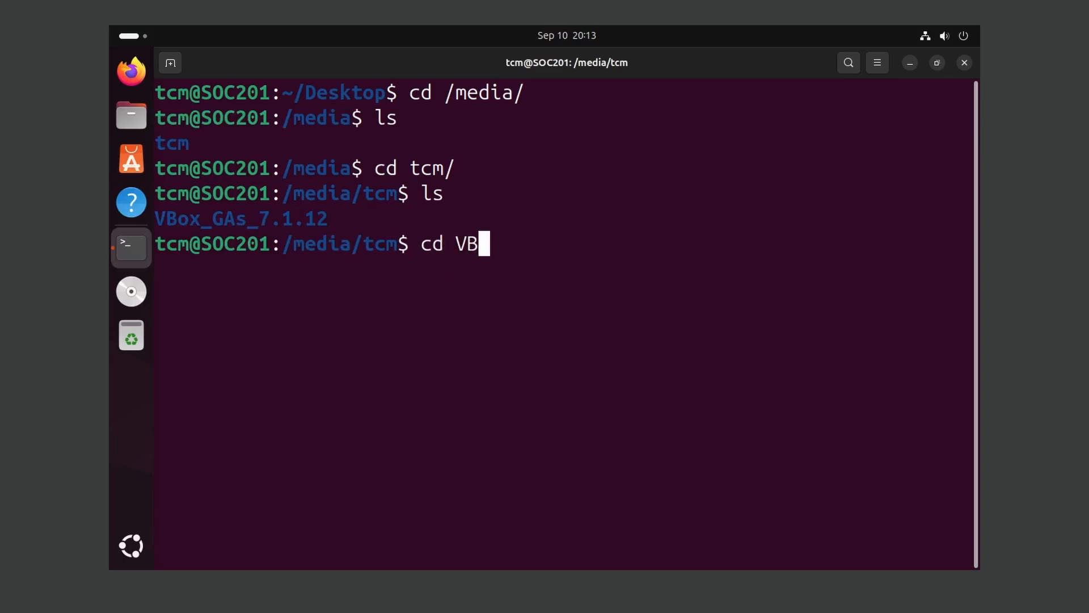
key("Tab")
key("Return")
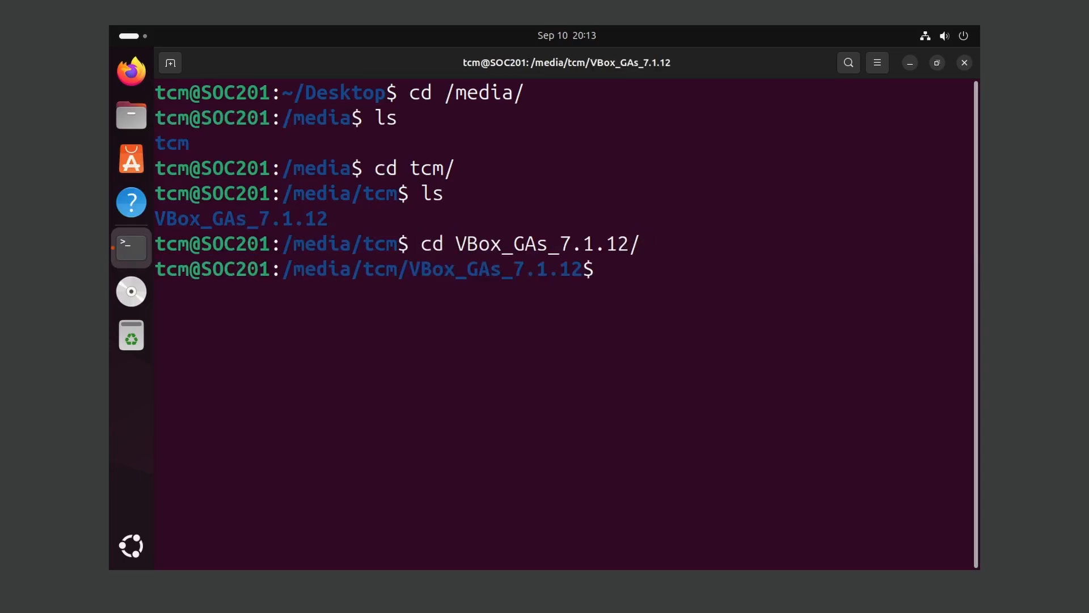
type("ls")
key("Return")
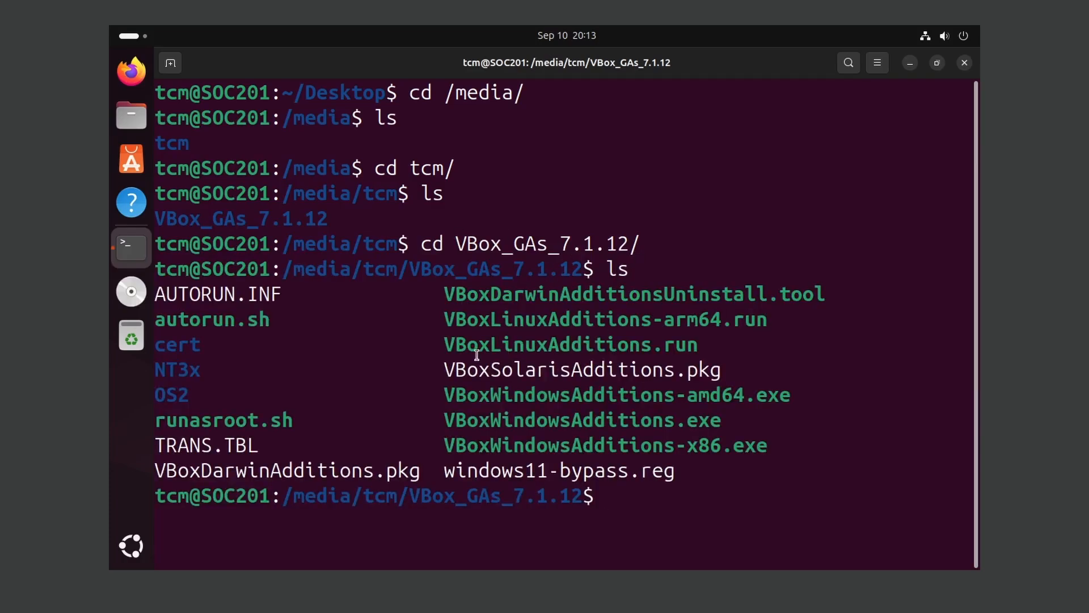
Run sudo ./VBoxLinuxAdditions.run, pasting the file name copied from the listing
left_click_drag(443, 345, 637, 336)
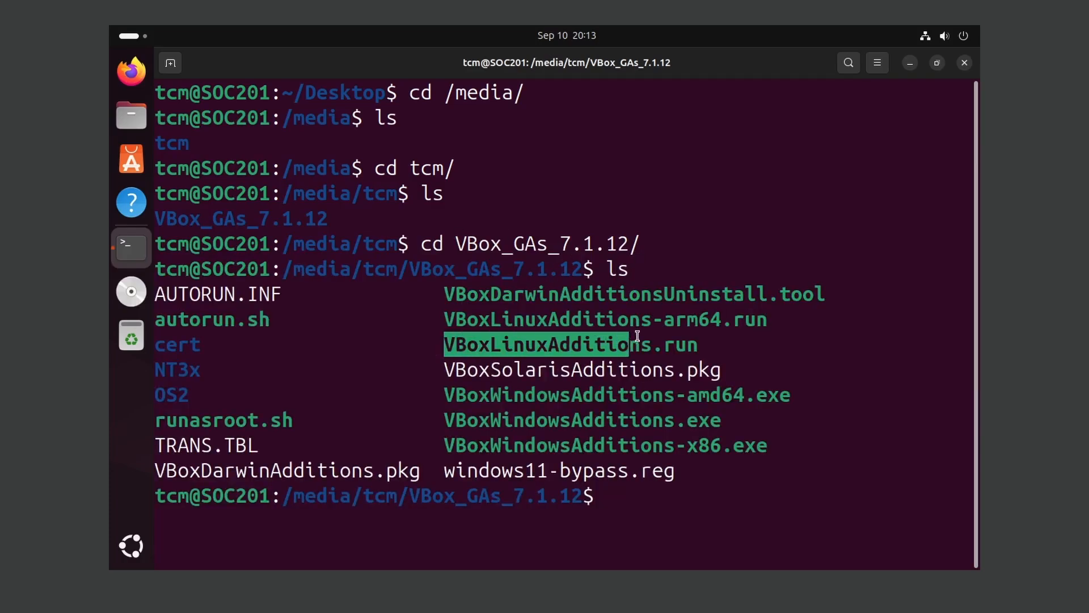
right_click(696, 335)
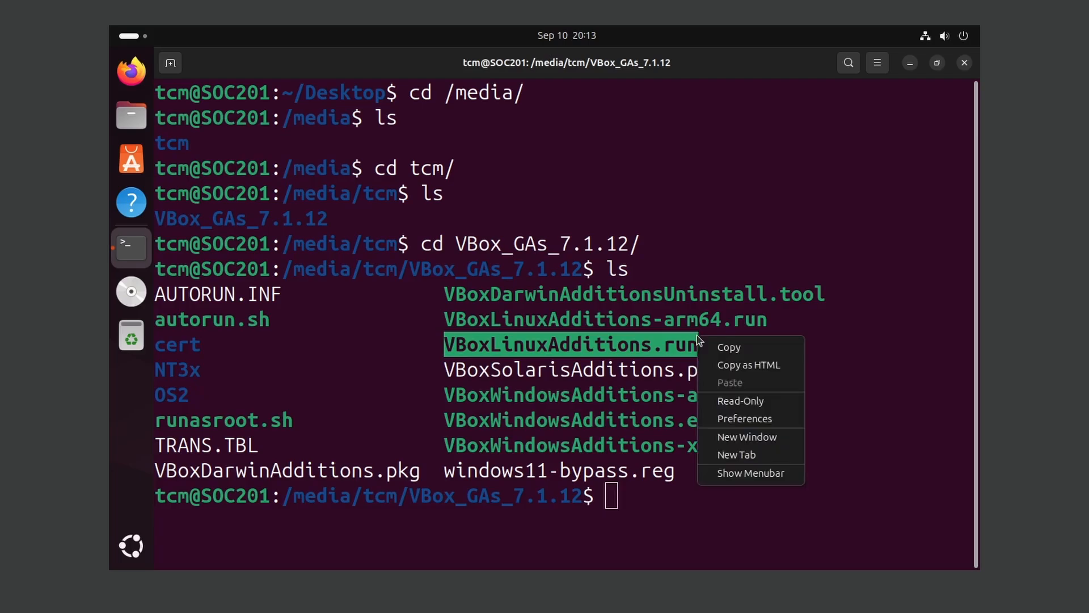
left_click(744, 348)
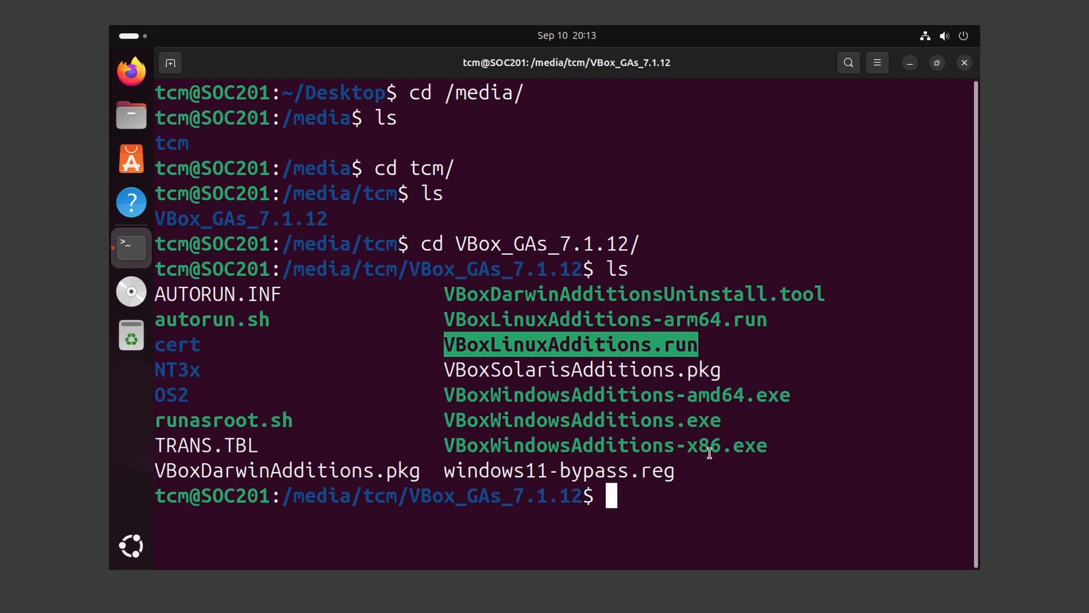
left_click(782, 481)
type("sudo ")
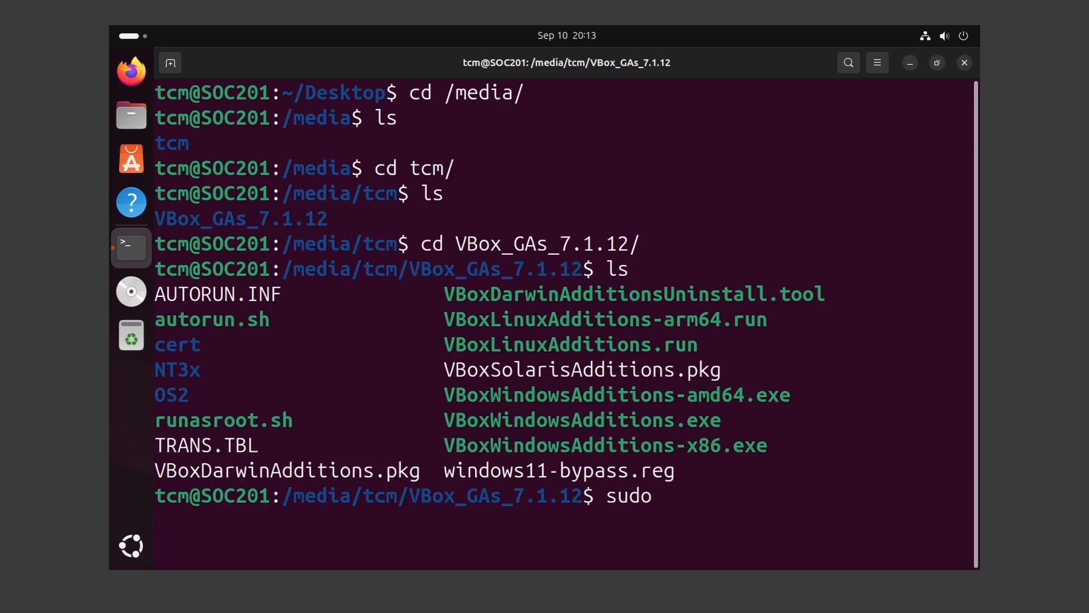
type("./")
right_click(827, 516)
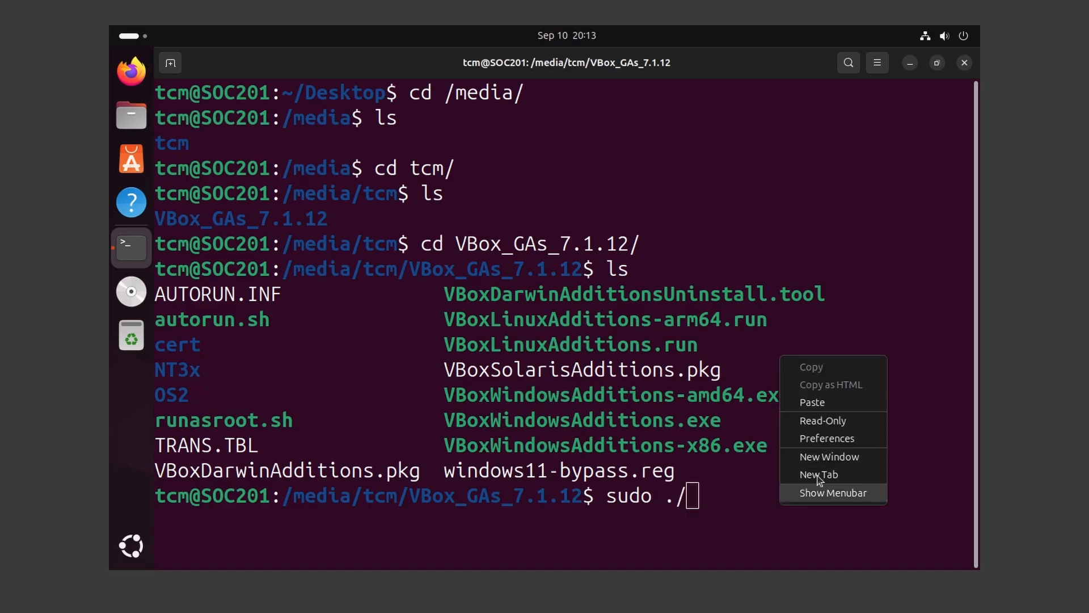
left_click(817, 402)
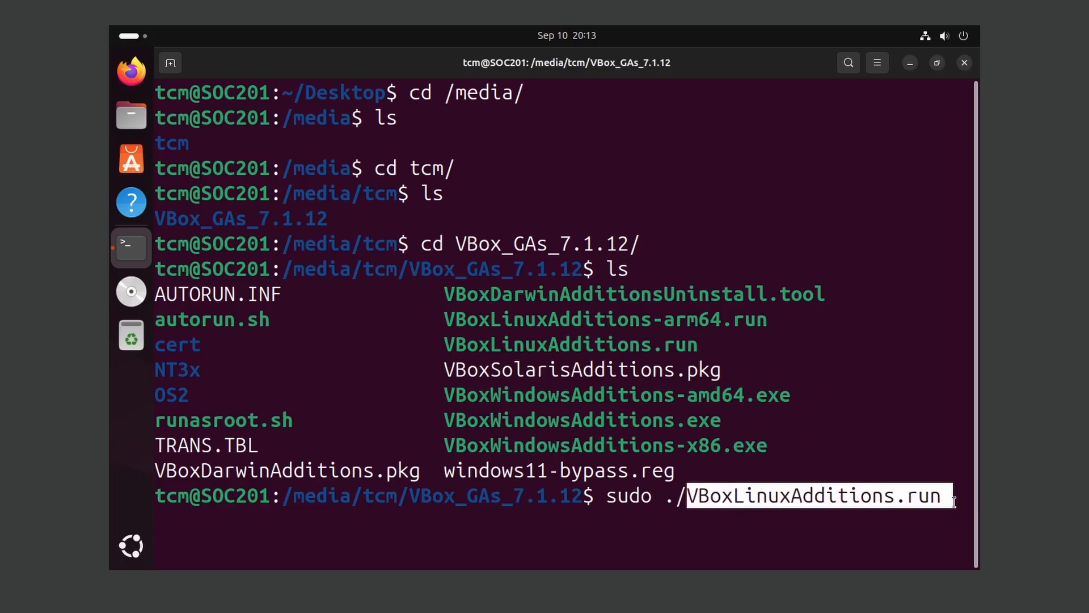
key("Right")
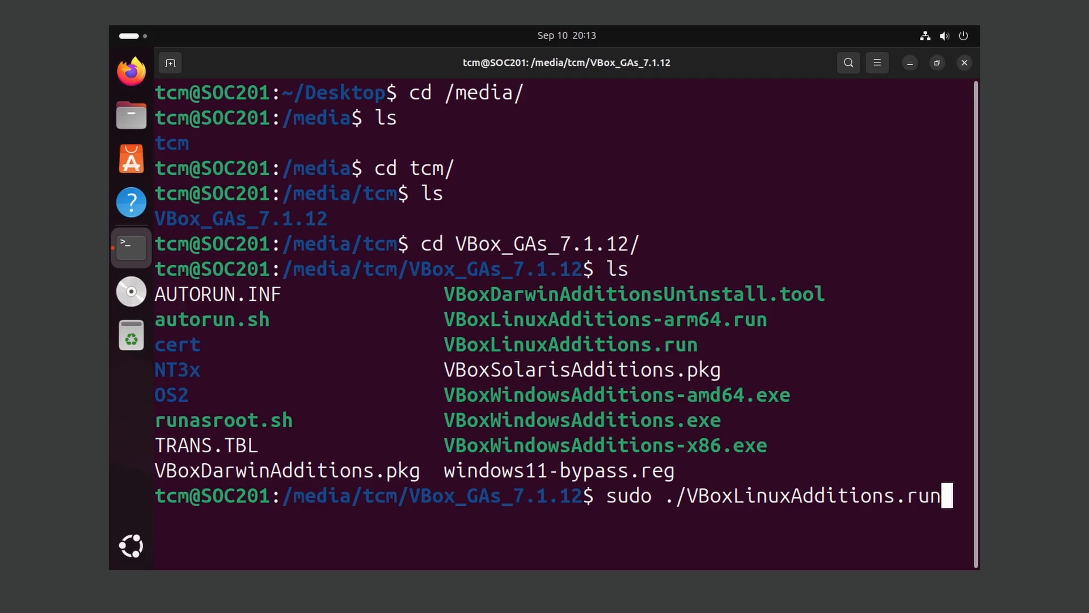
key("Return")
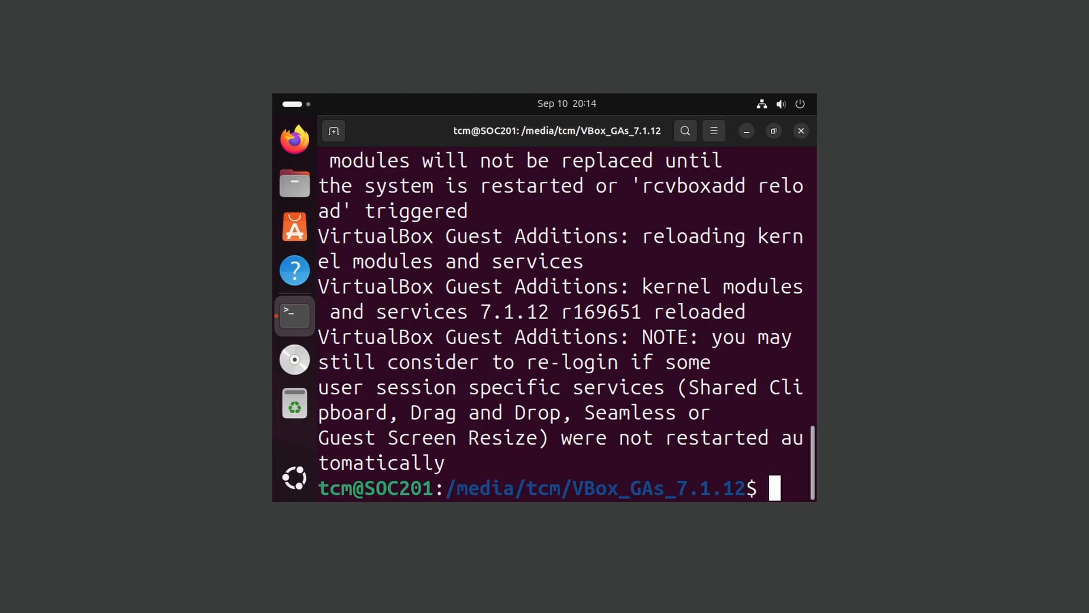
Restart the guest with sudo reboot now
type("sud")
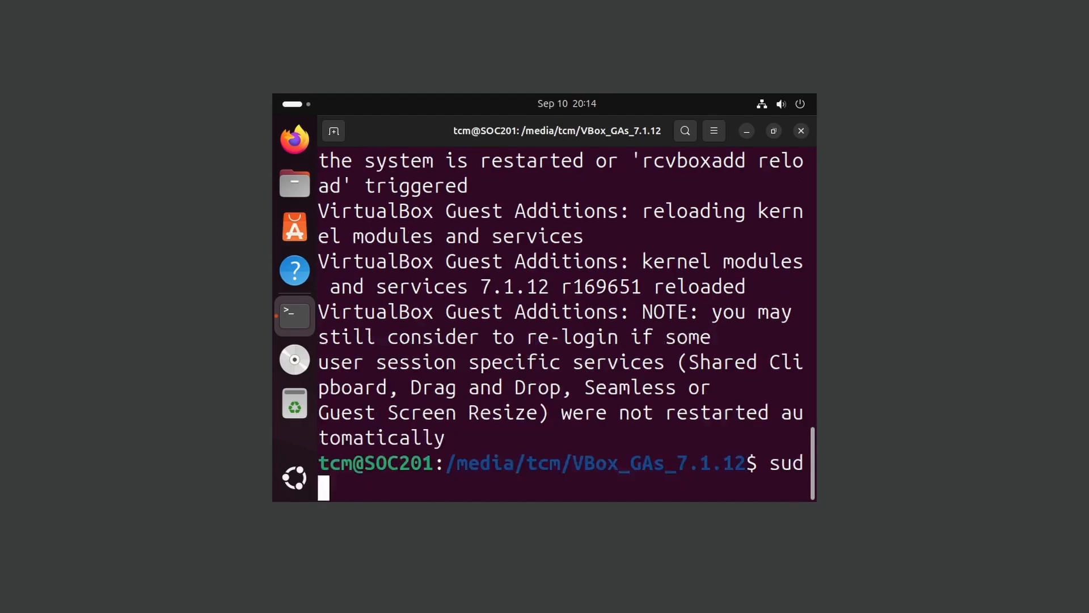
type("o reboot")
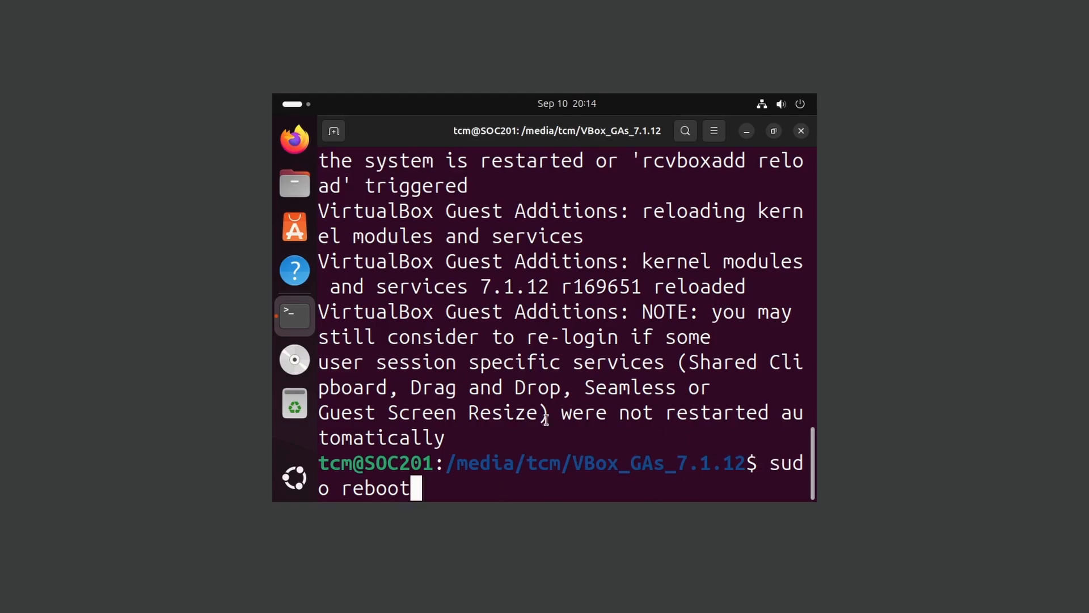
type(" now")
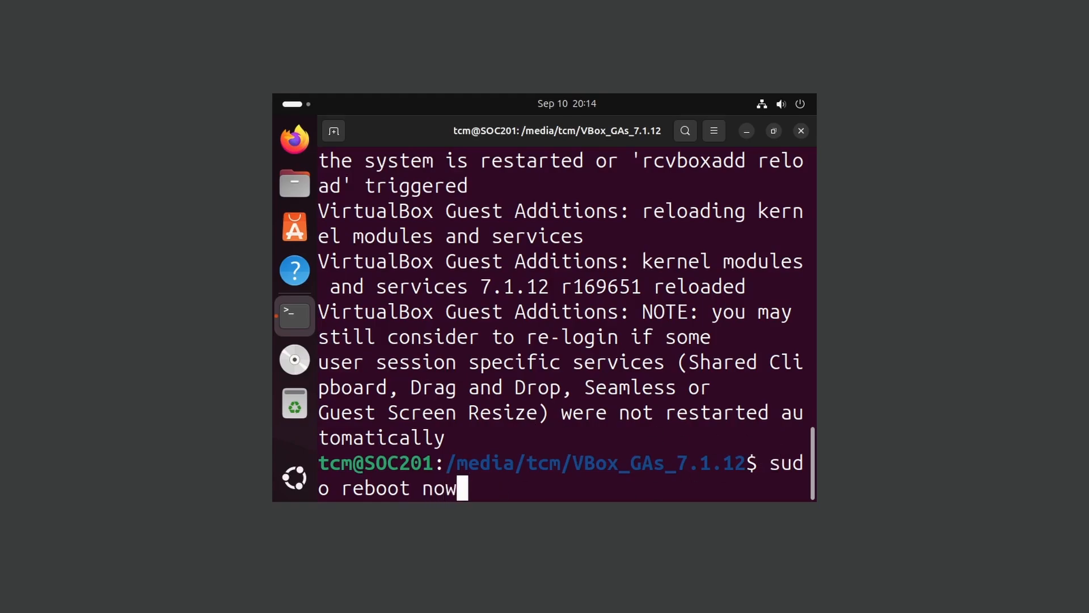
key("Return")
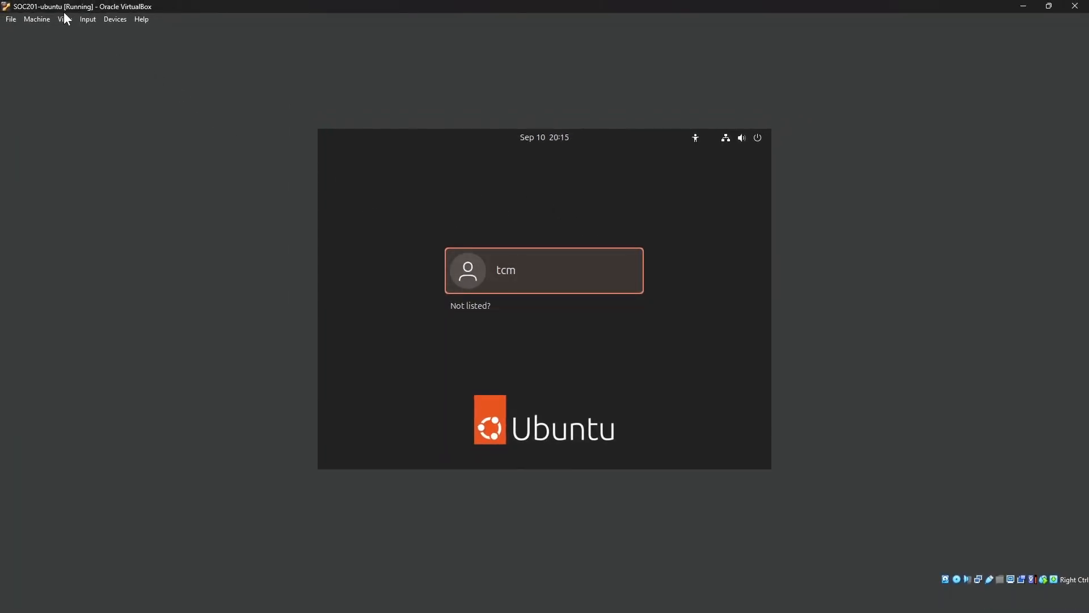
Switch the VM window to Full-screen Mode from the View menu and confirm
left_click(65, 17)
left_click(76, 34)
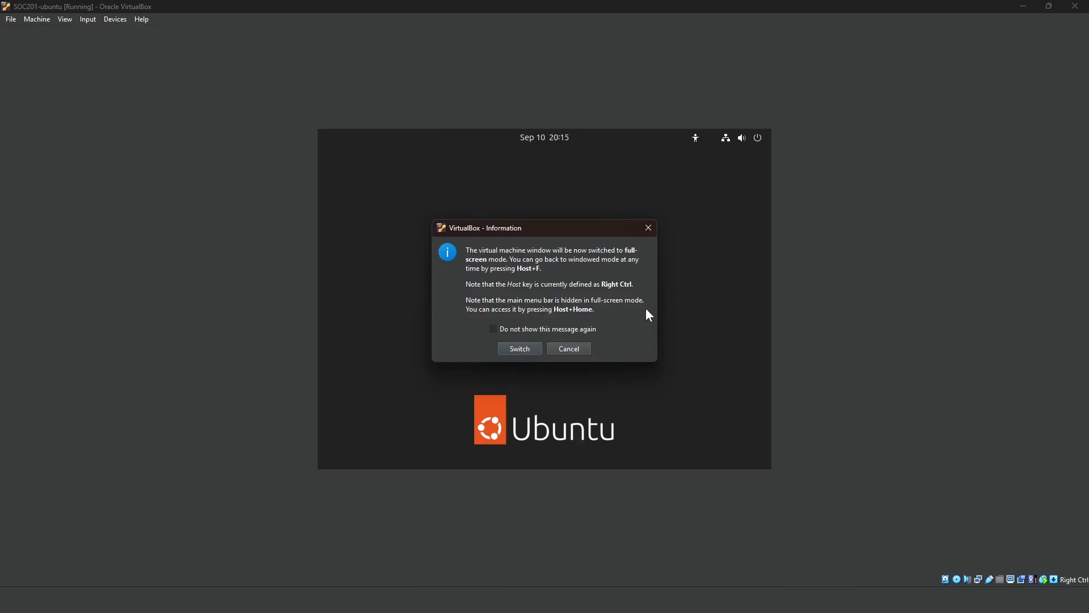
left_click(527, 347)
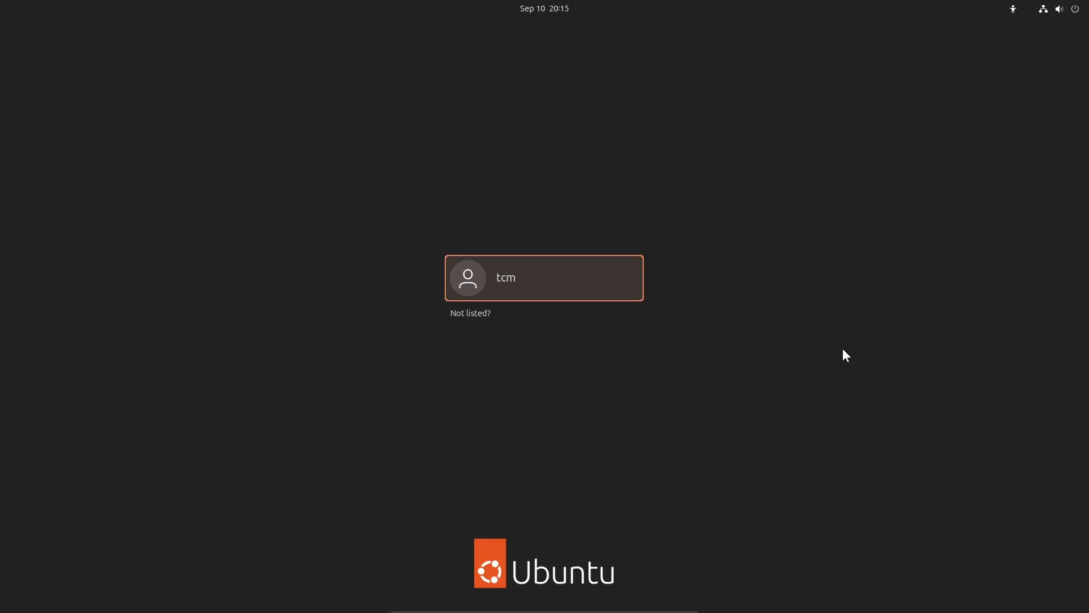
Sign back in to the user account with its password
left_click(509, 275)
type("*****")
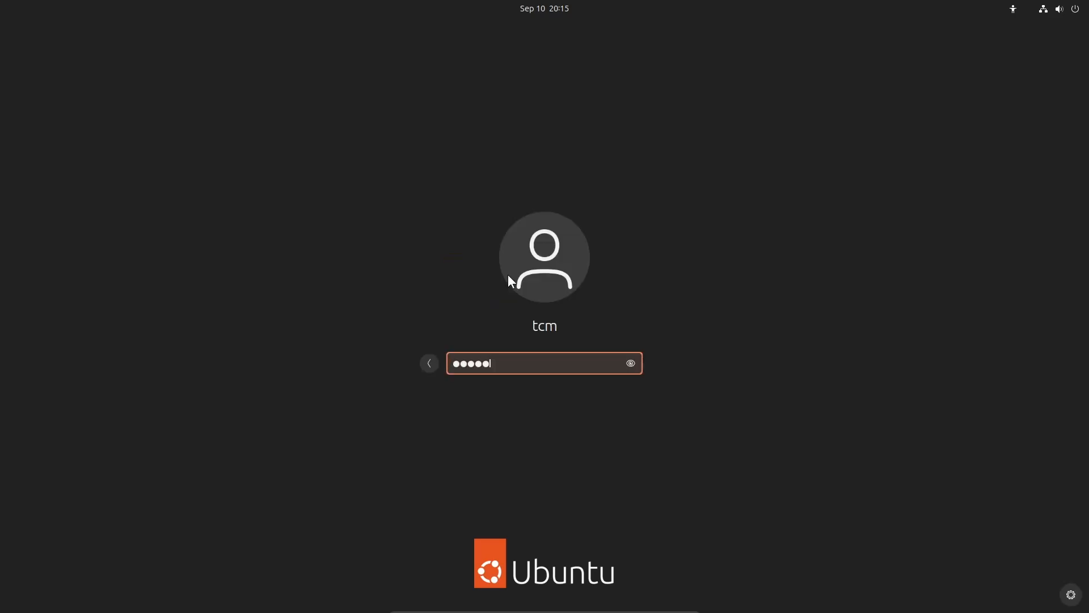
type("***")
key("Return")
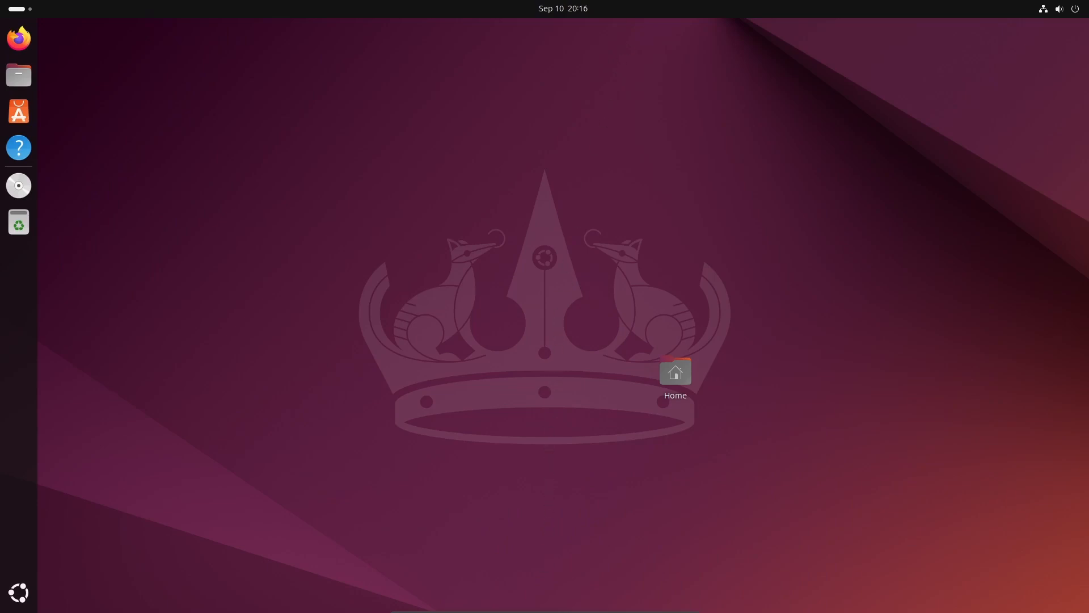
Set the VM's Shared Clipboard to Bidirectional via the mini toolbar's Devices menu
mouse_move(554, 611)
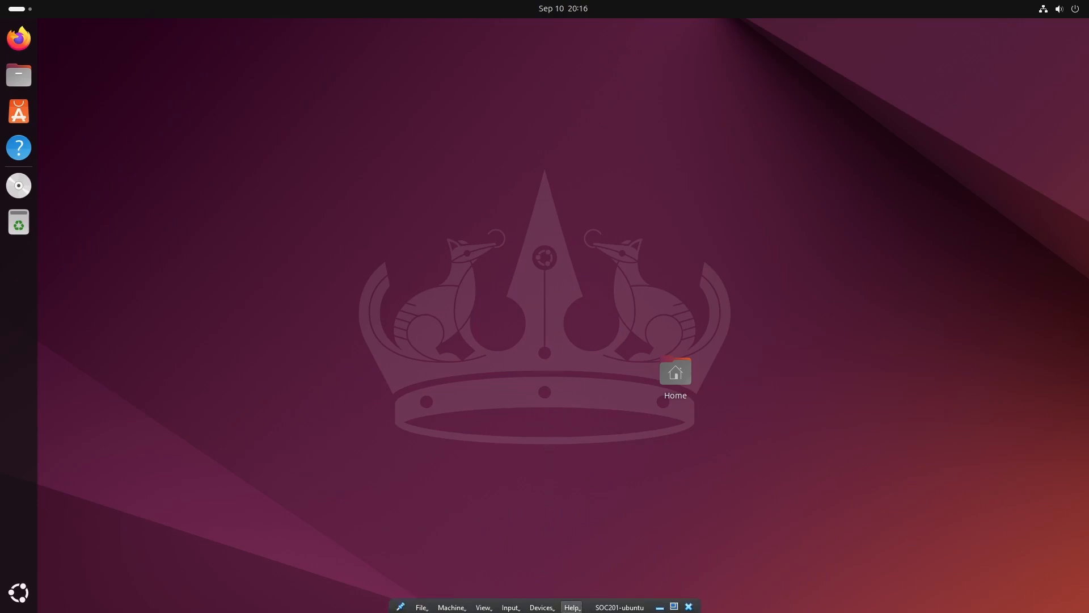
left_click(541, 605)
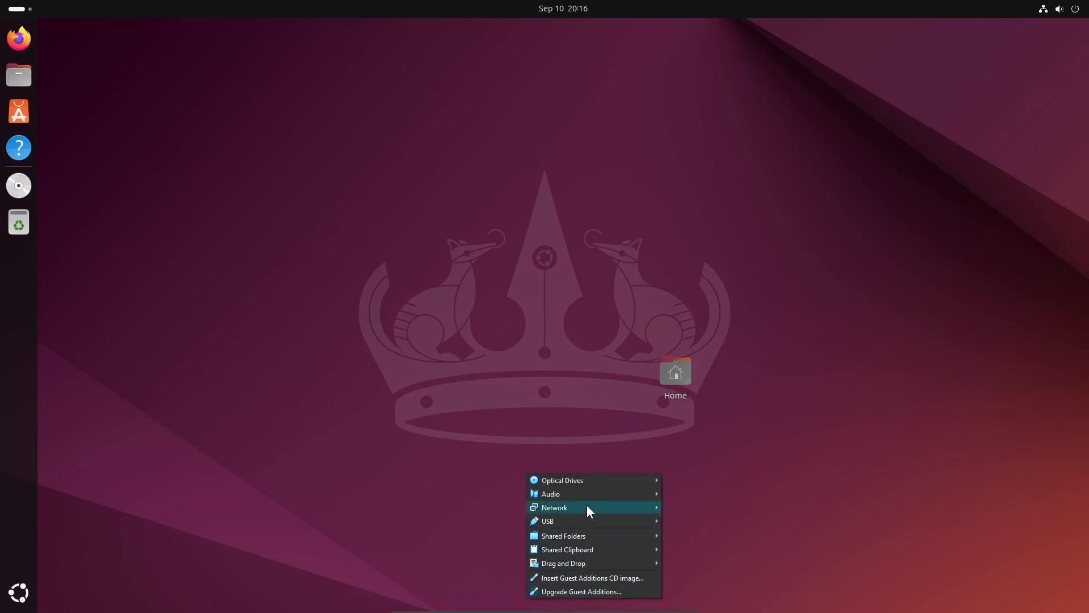
mouse_move(587, 498)
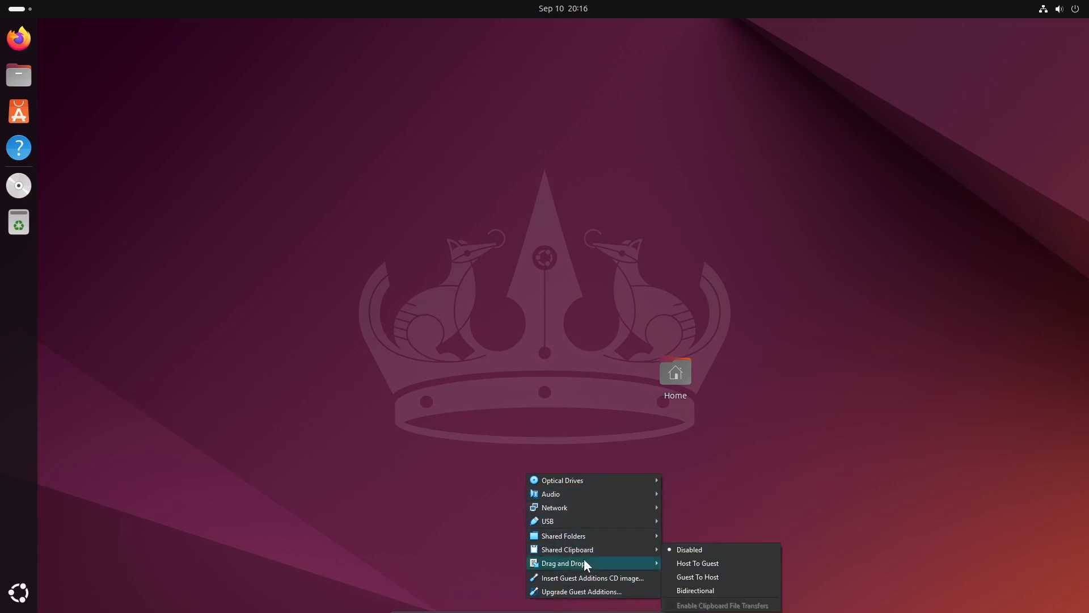
mouse_move(586, 561)
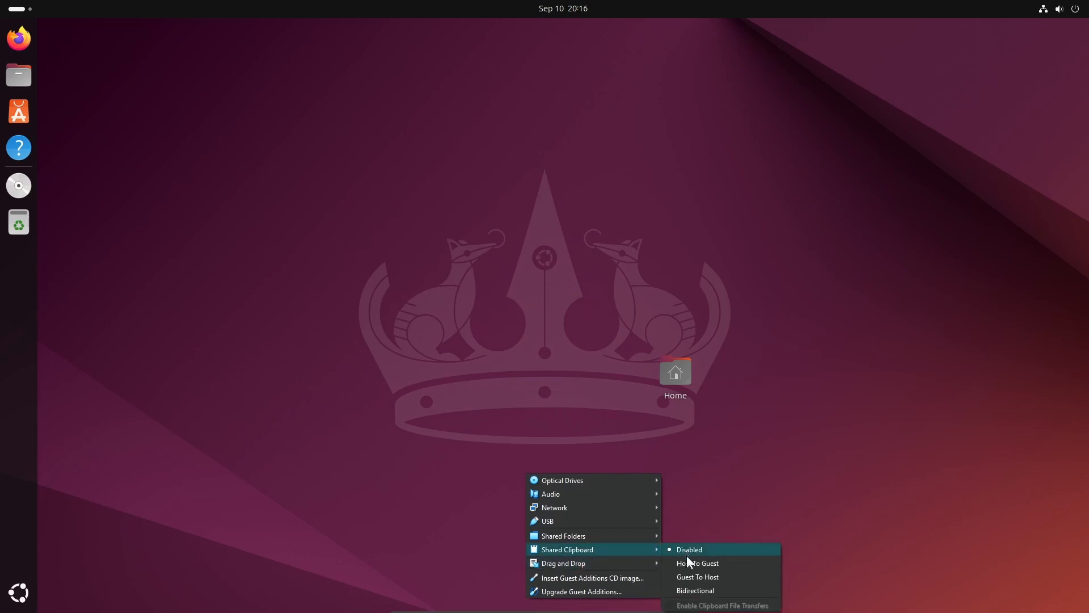
left_click(694, 591)
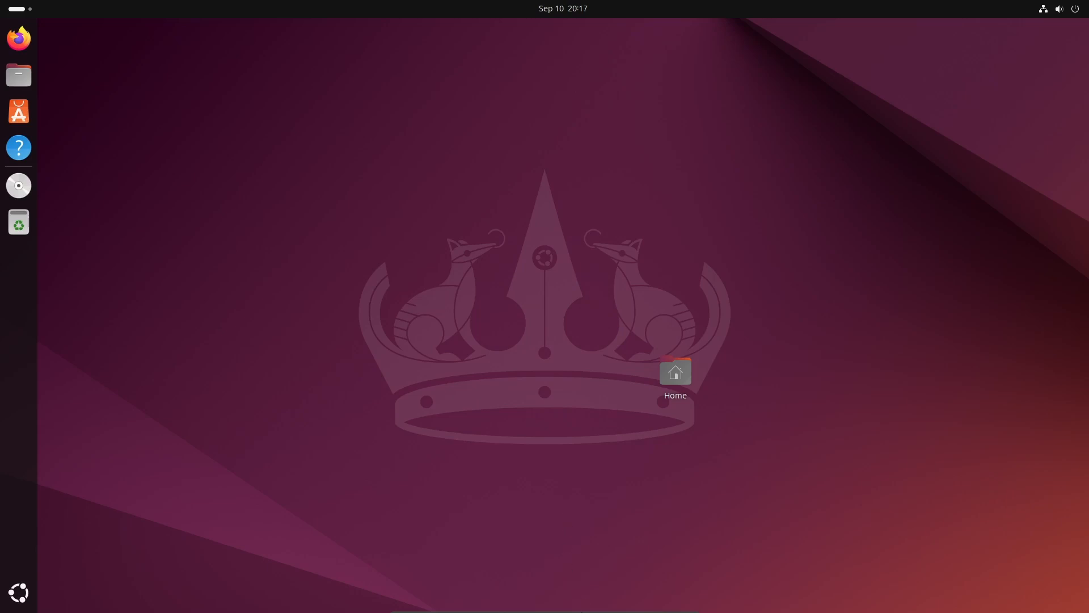
mouse_move(581, 611)
left_click(541, 605)
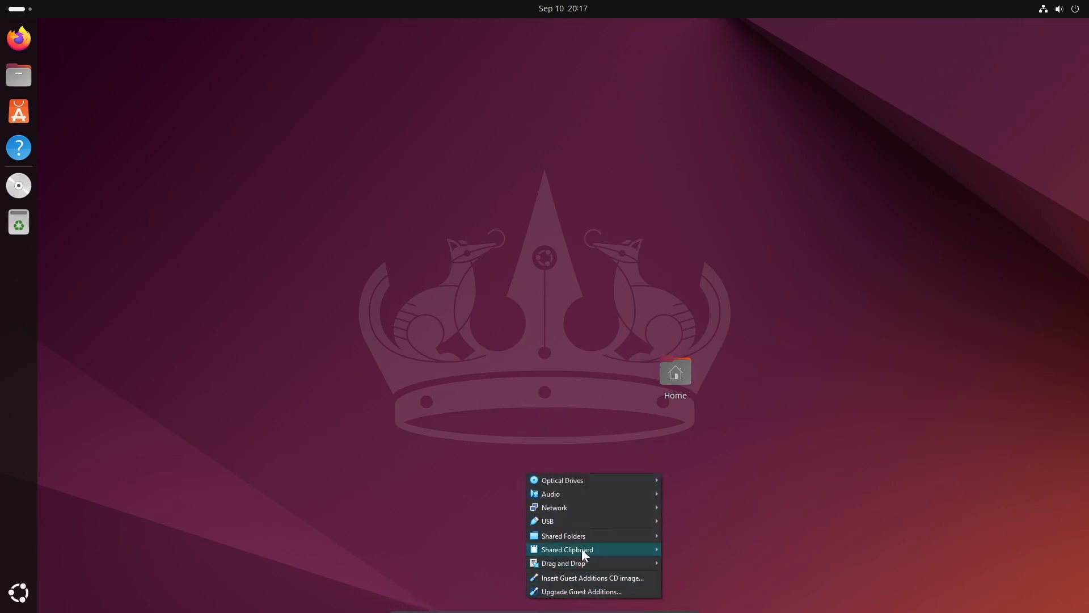
mouse_move(572, 536)
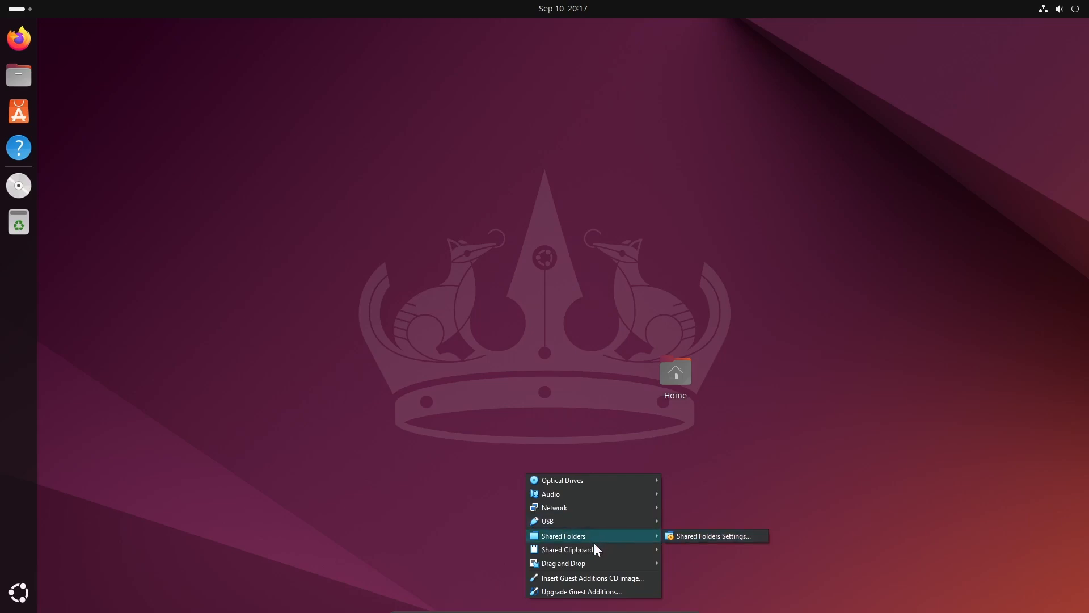
mouse_move(593, 563)
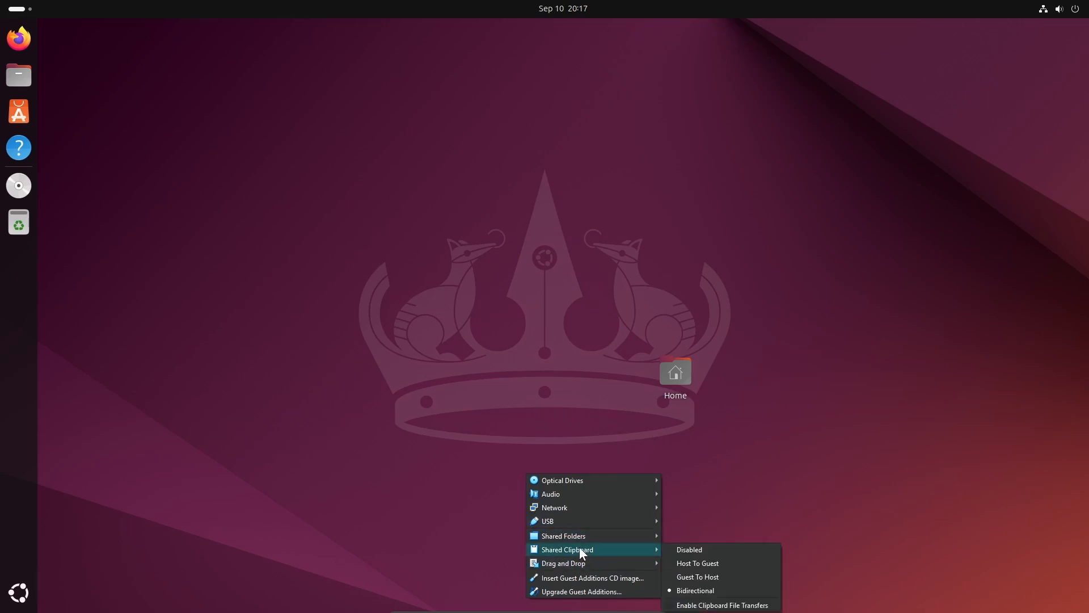
left_click(291, 466)
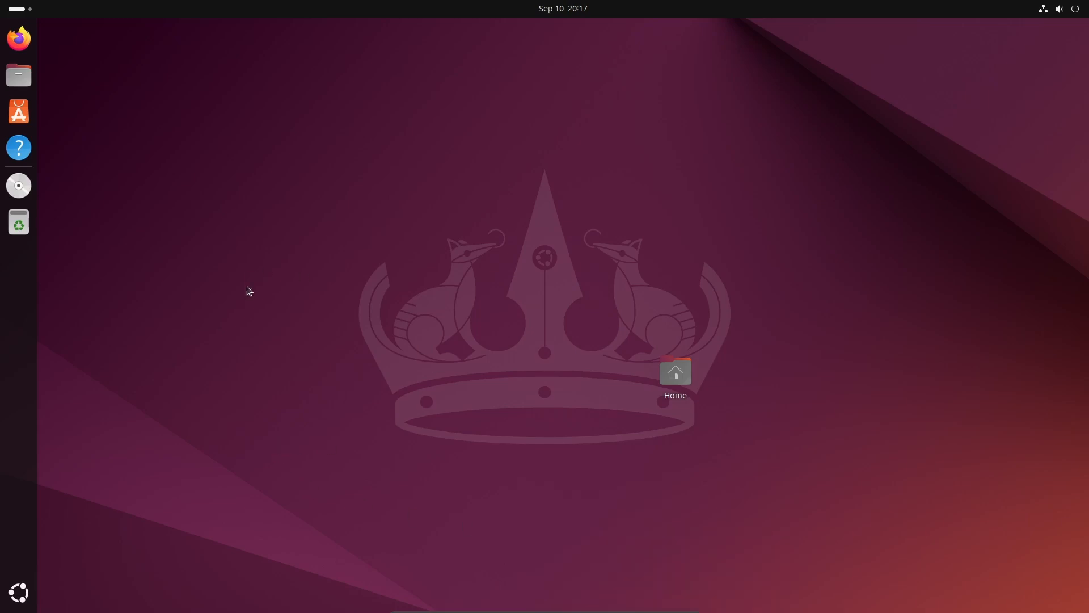